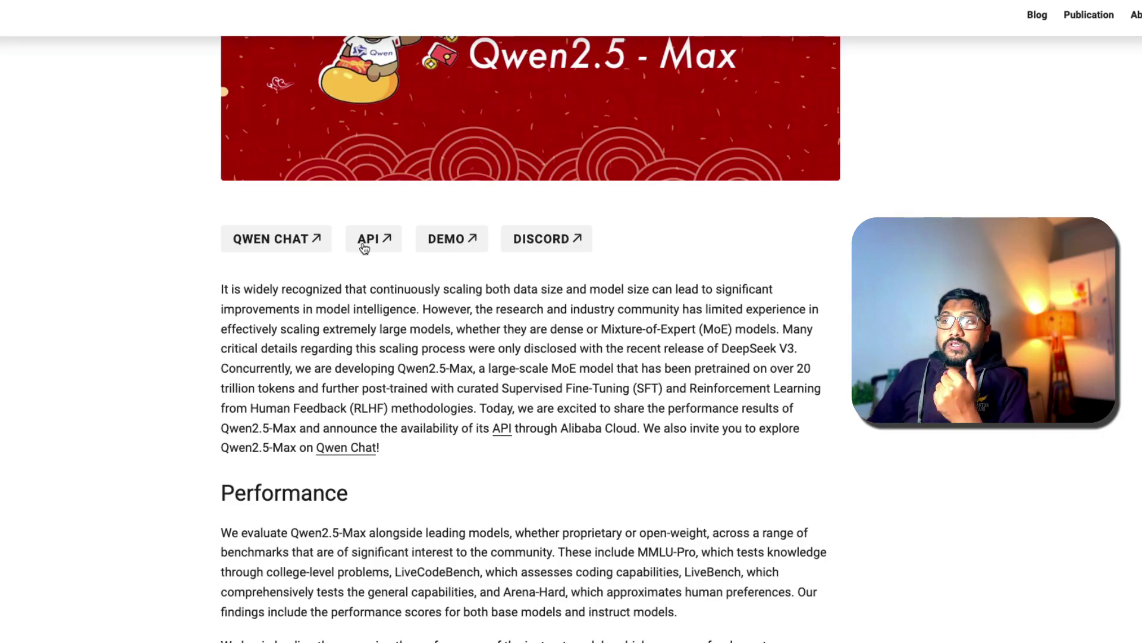
Highlight Qwen2.5-Max, then the phrase 'data size and model size' in the intro.
left_click(299, 249)
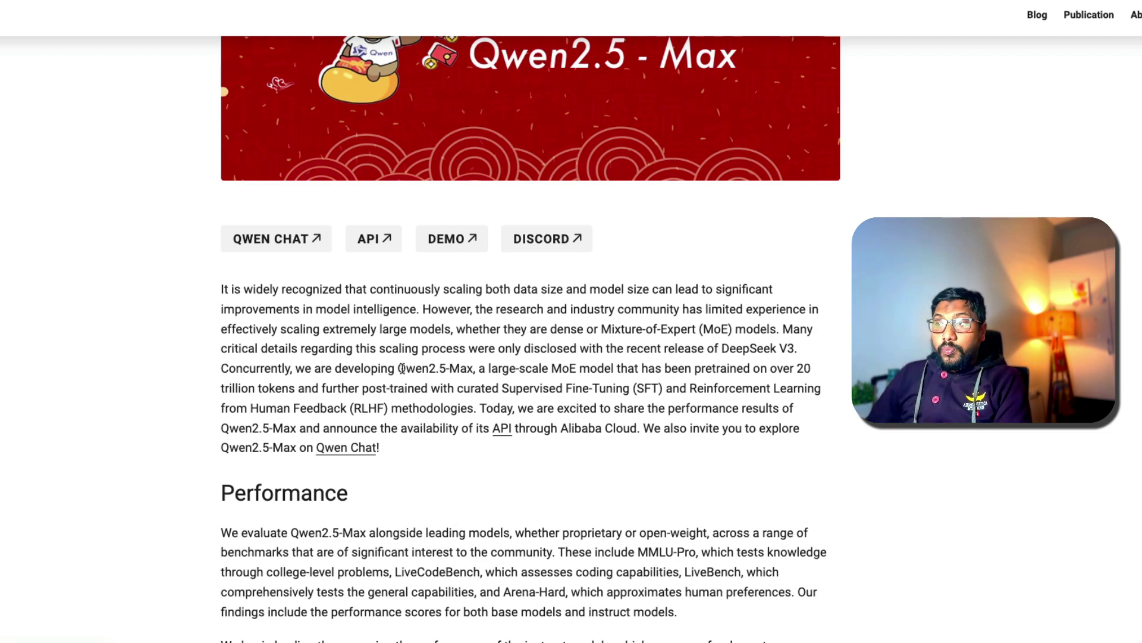
mouse_move(399, 368)
left_mouse_down()
mouse_move(474, 369)
mouse_move(397, 370)
left_mouse_up()
left_click(470, 369)
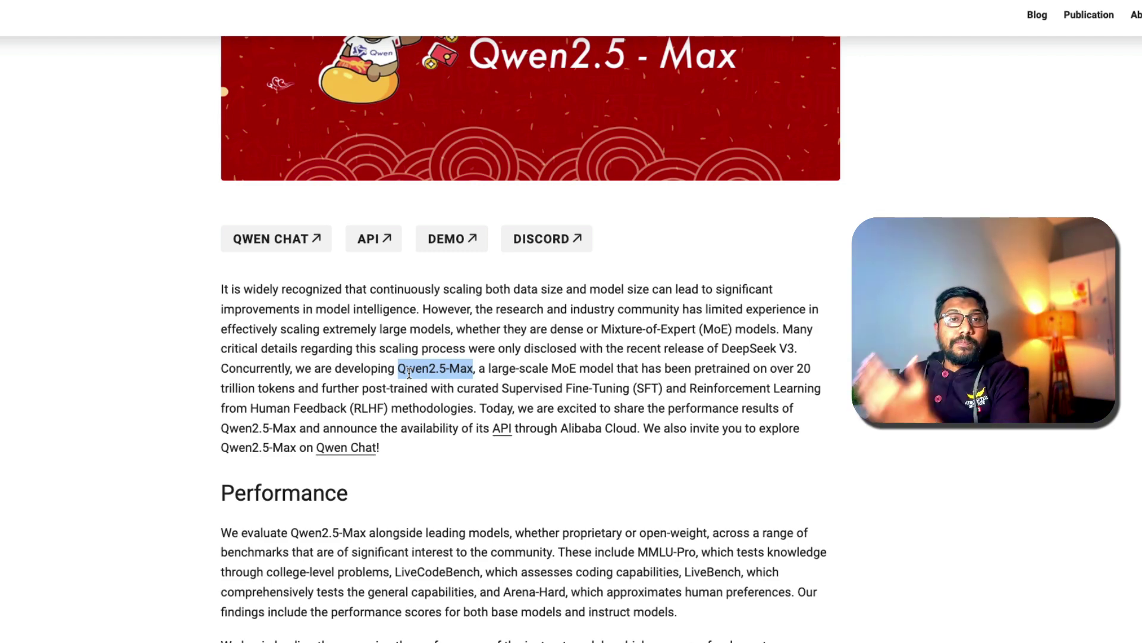
scroll(392, 376, "up", 1)
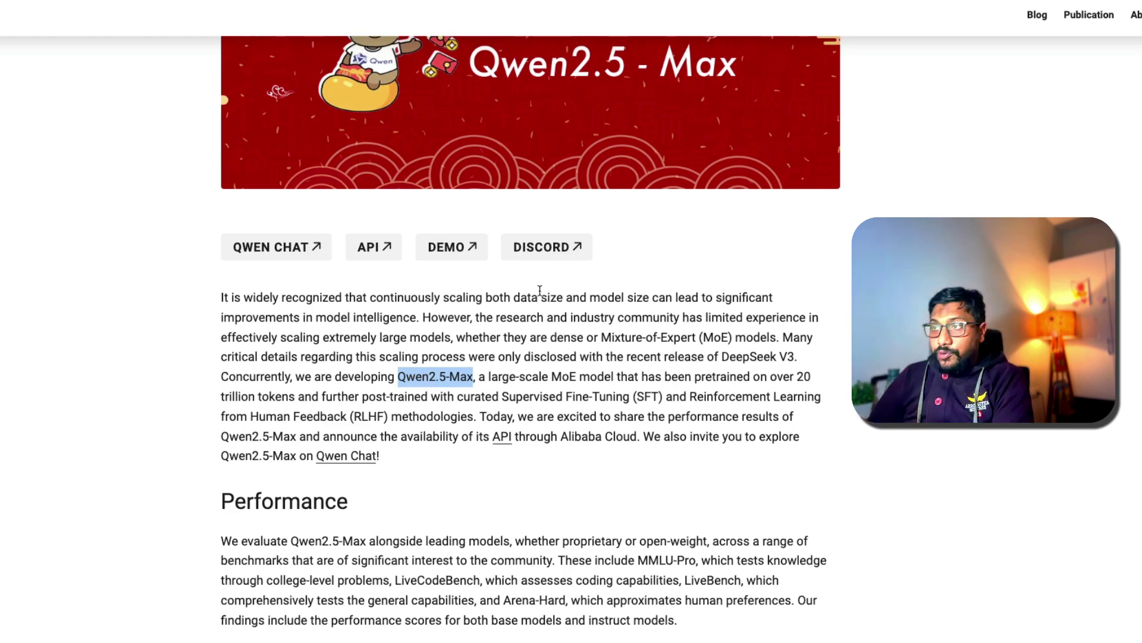
left_click(307, 311)
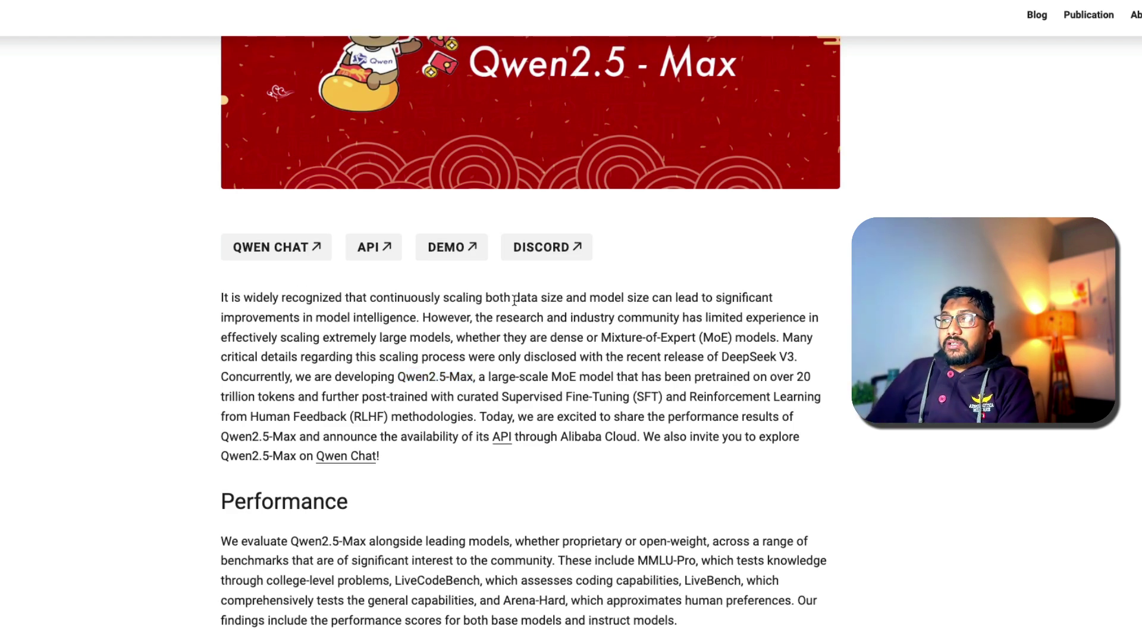
left_click_drag(513, 298, 657, 299)
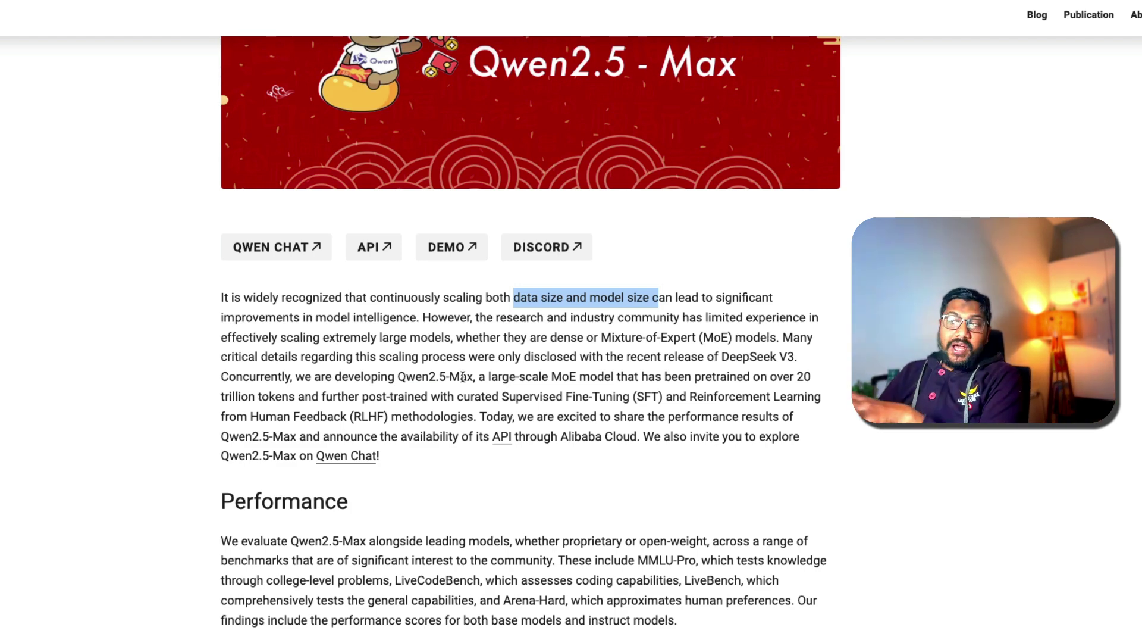
Highlight Qwen2.5-Max, 'large-scale MoE model' and '20 trillion tokens', then scroll to Performance.
left_click_drag(399, 376, 474, 378)
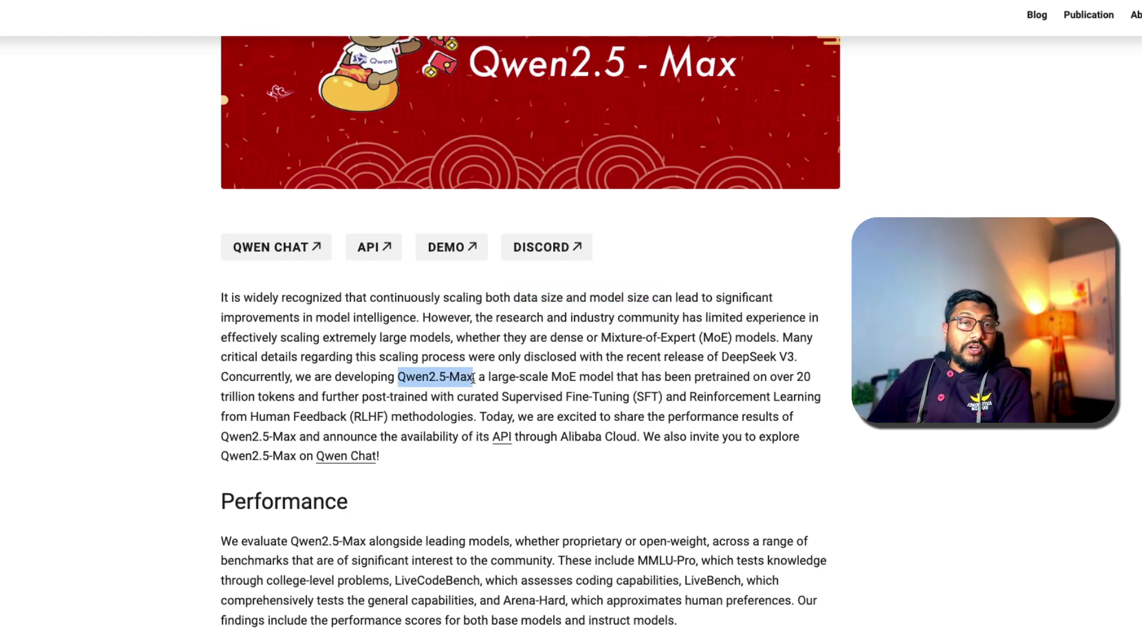
left_click(476, 378)
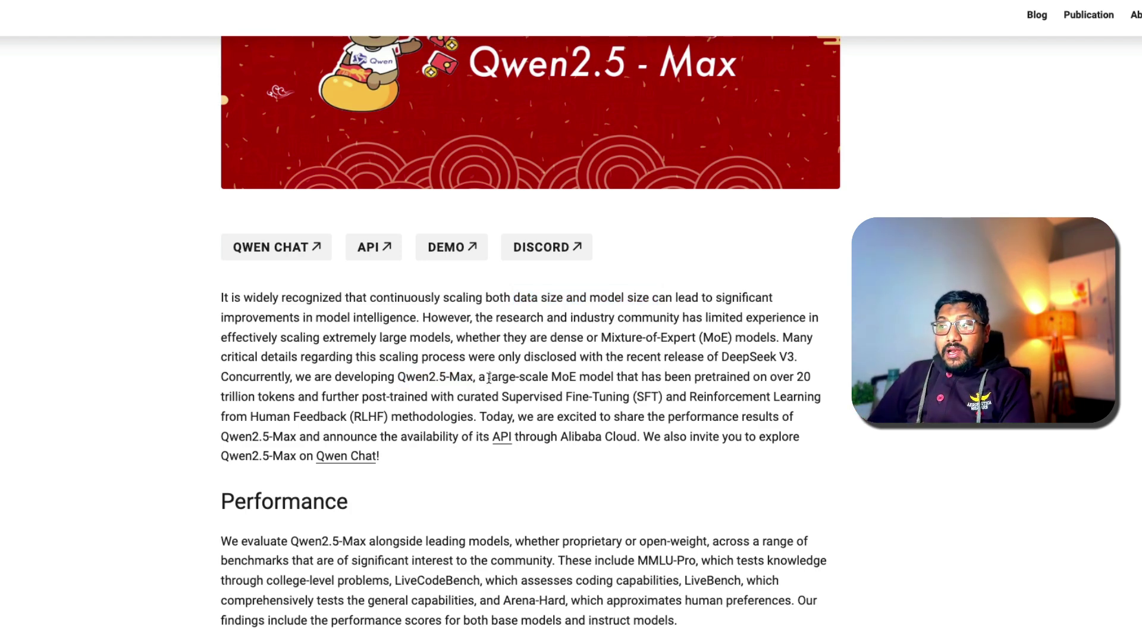
left_click_drag(489, 377, 613, 374)
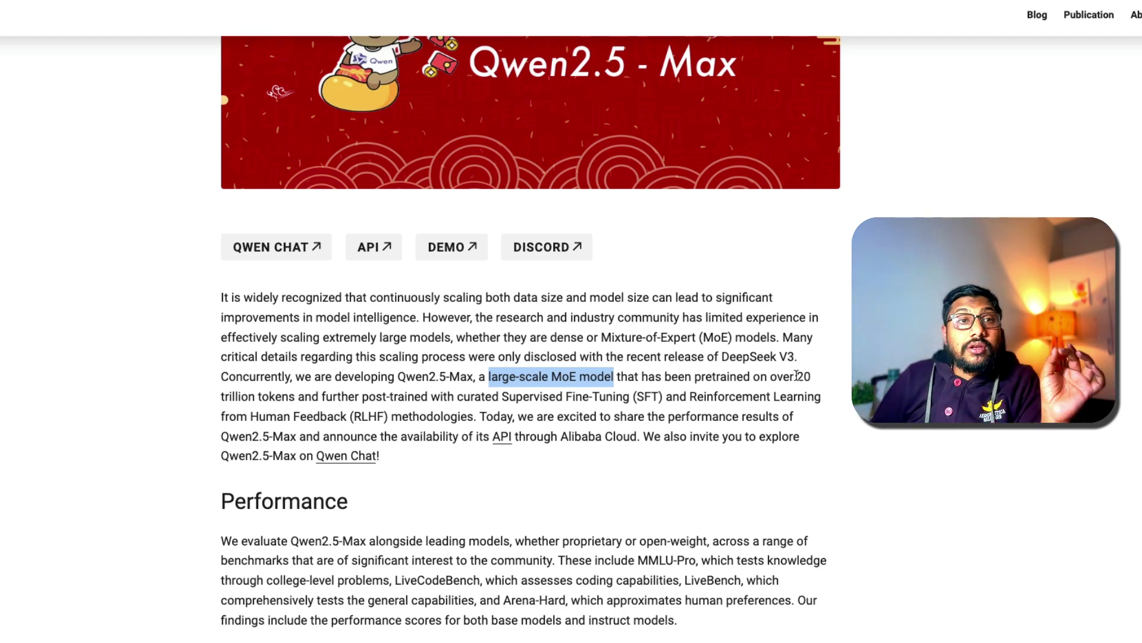
left_click_drag(796, 376, 294, 399)
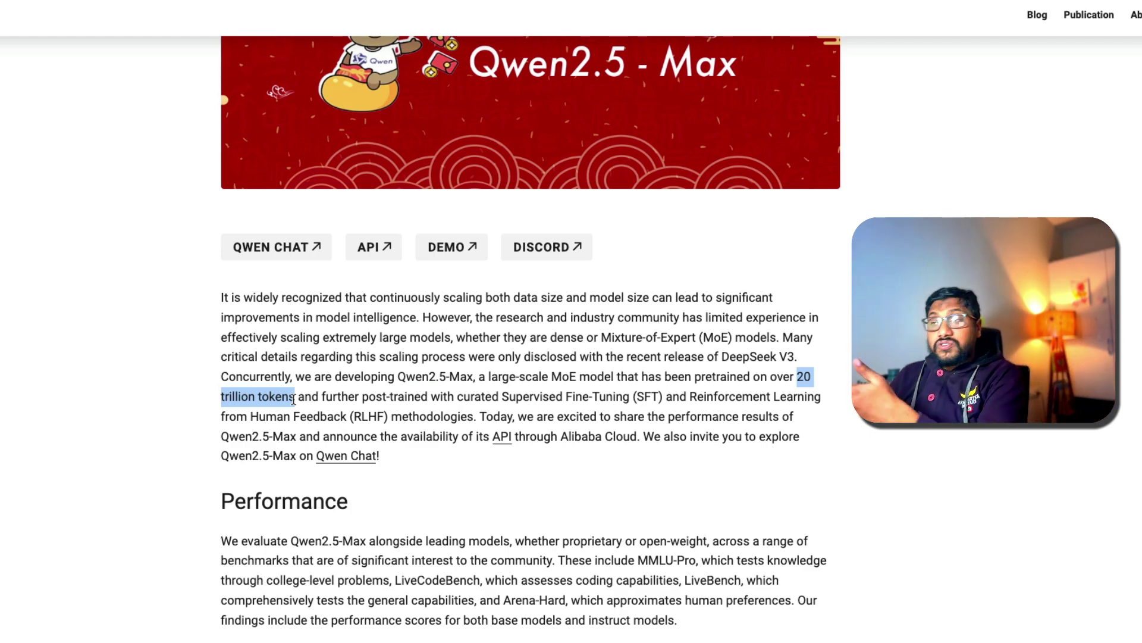
scroll(296, 398, "down", 1)
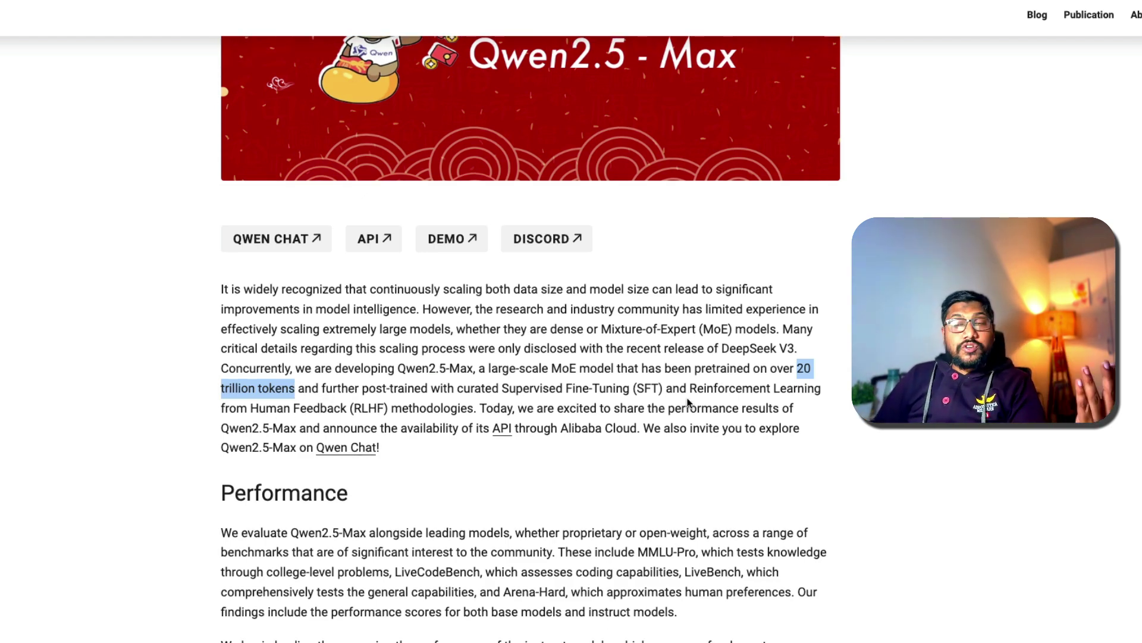
scroll(518, 501, "down", 9)
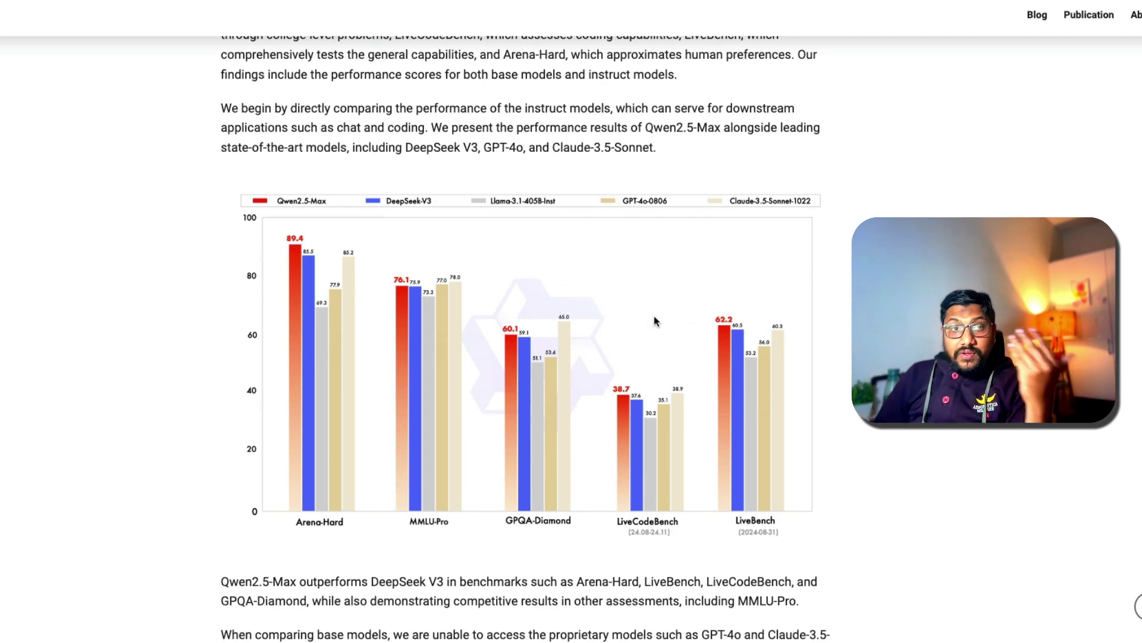
Scroll to the base-model table, where Qwen2.5-Max scores 87.9 on MMLU.
scroll(651, 319, "down", 10)
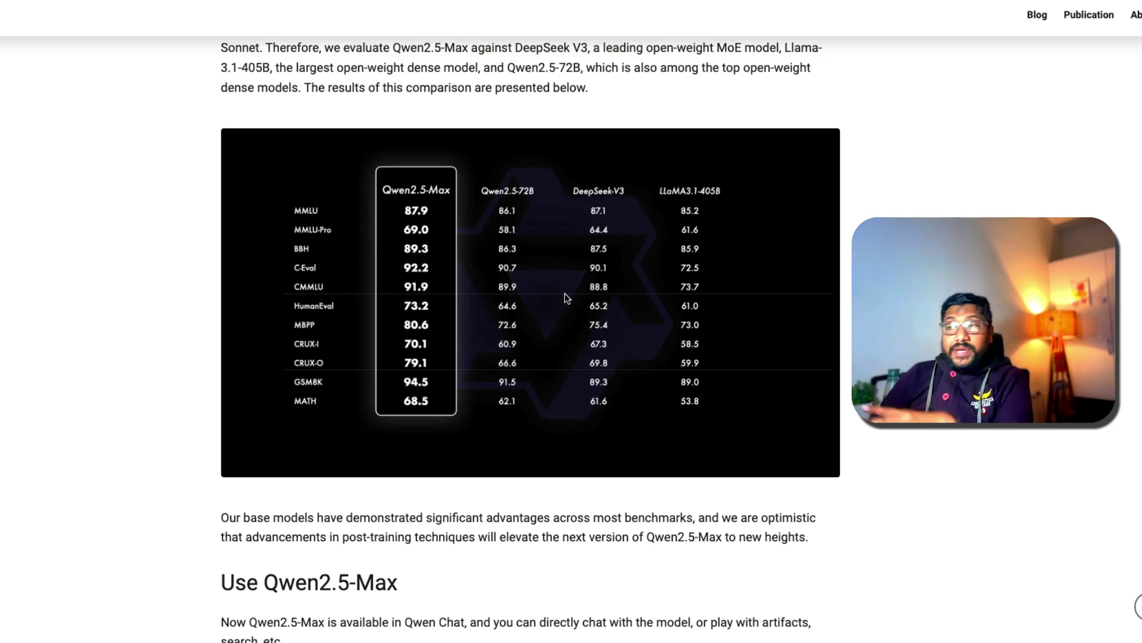
scroll(565, 292, "up", 9)
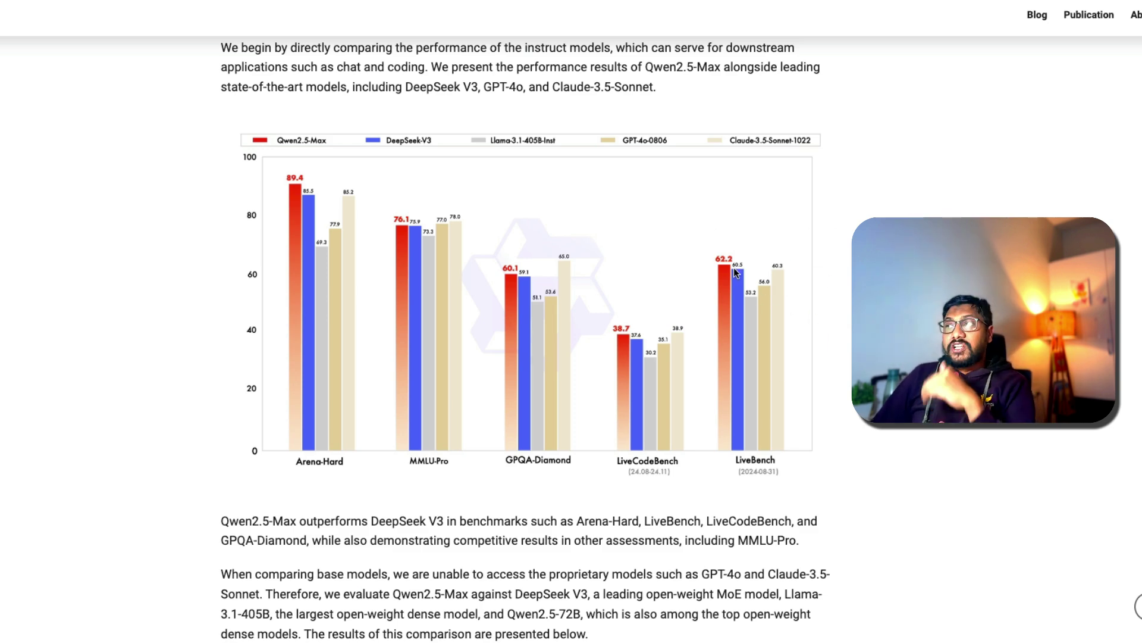
scroll(736, 272, "down", 7)
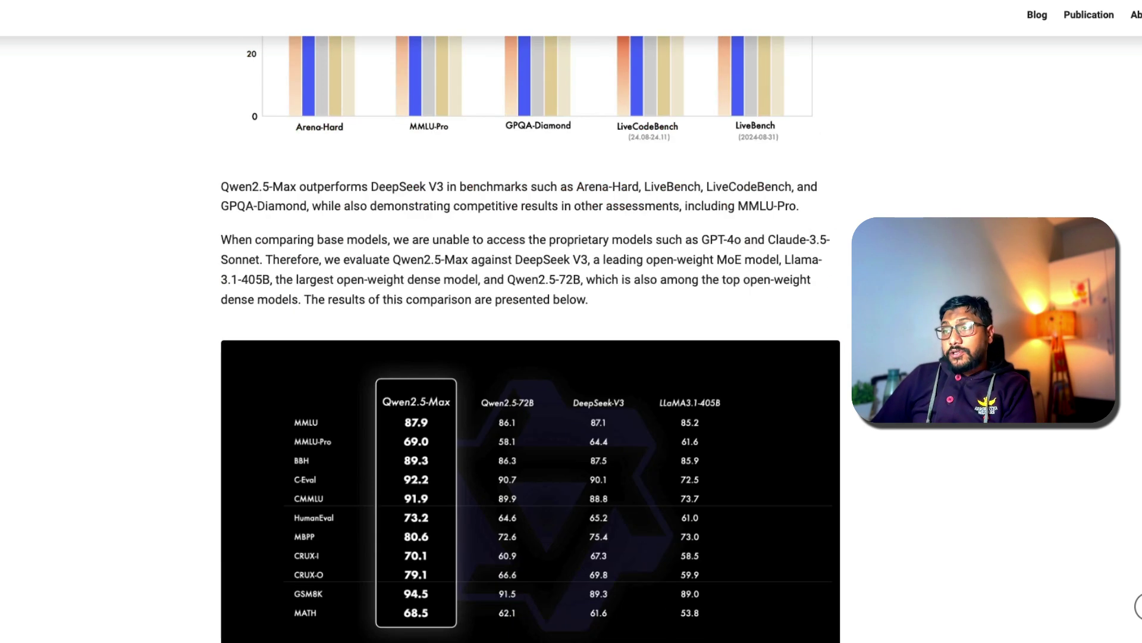
scroll(530, 339, "down", 1)
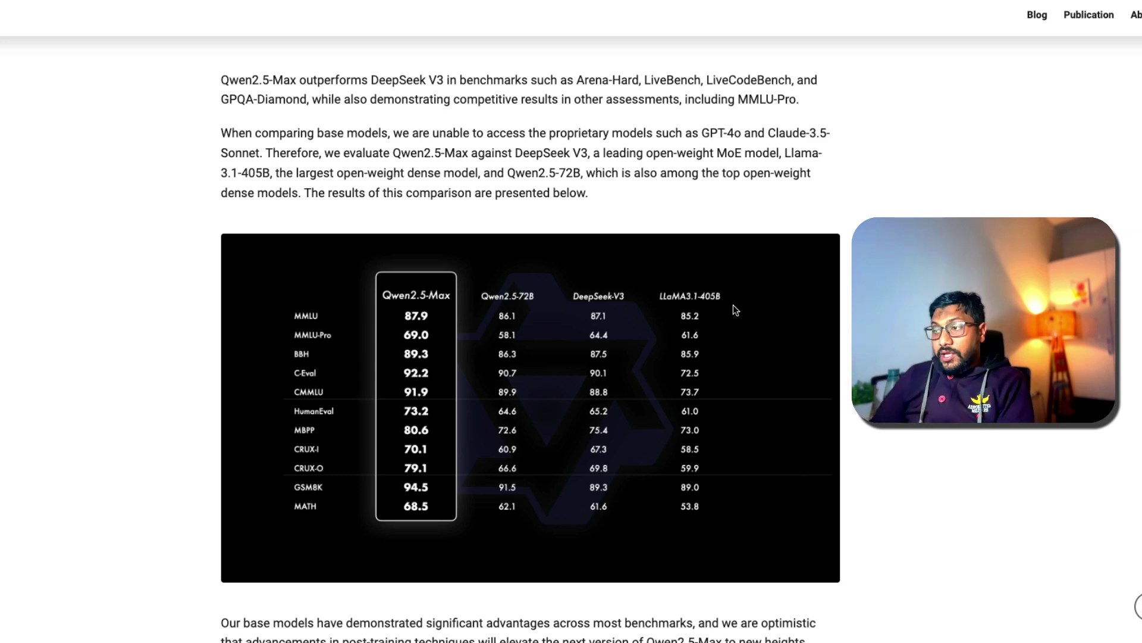
Return to the top of the article and follow the QWEN CHAT link under the banner.
scroll(609, 305, "down", 10)
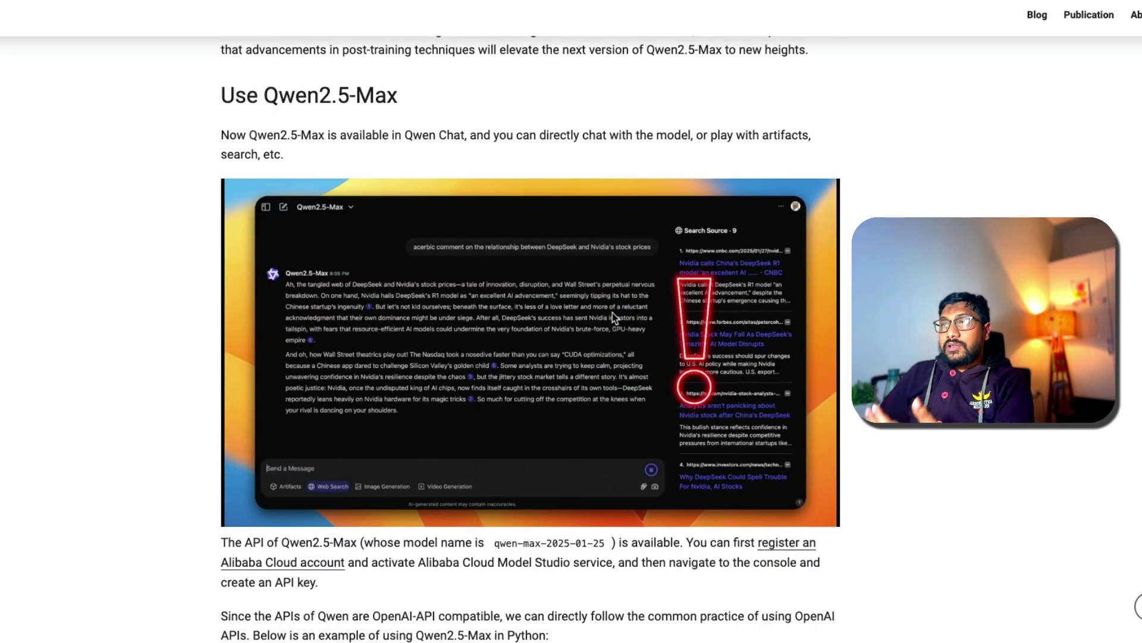
scroll(614, 317, "down", 11)
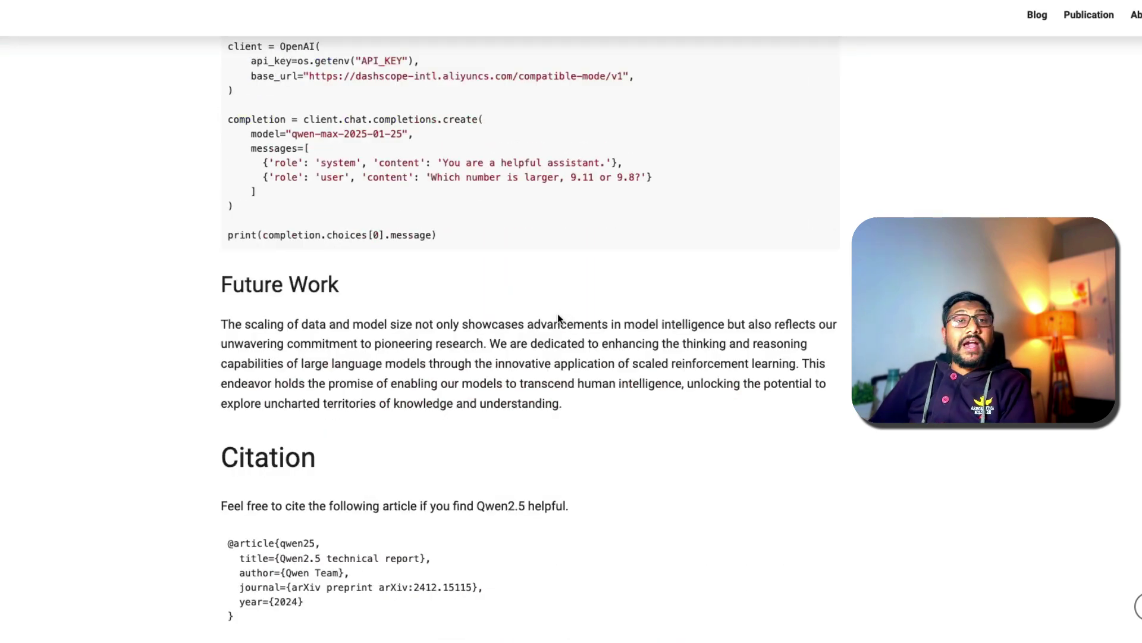
key("Home")
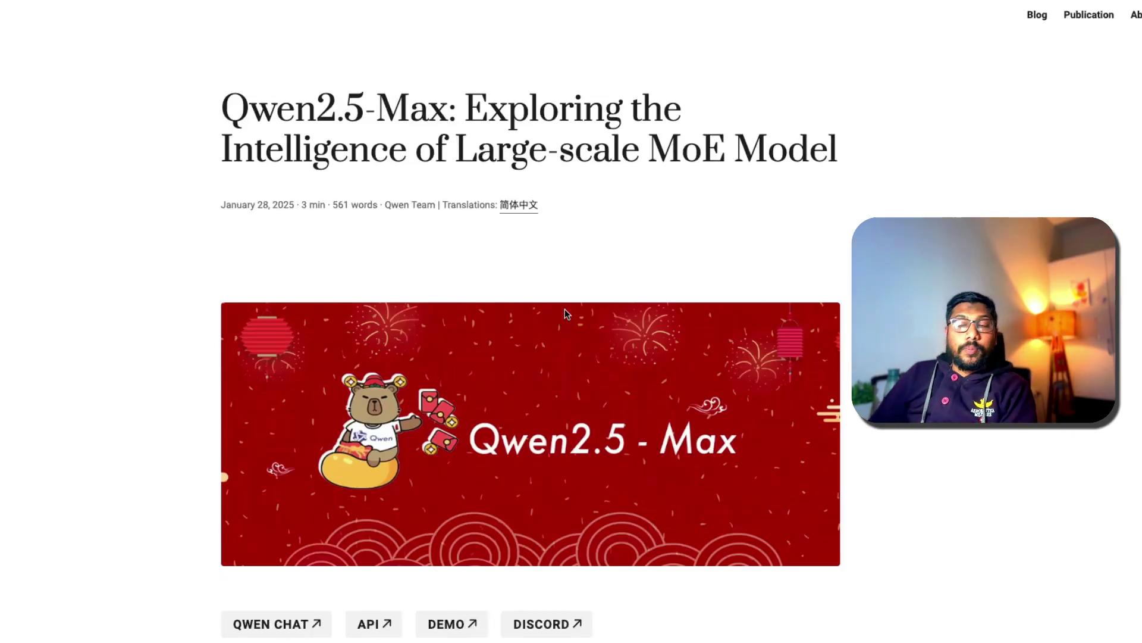
scroll(566, 310, "down", 5)
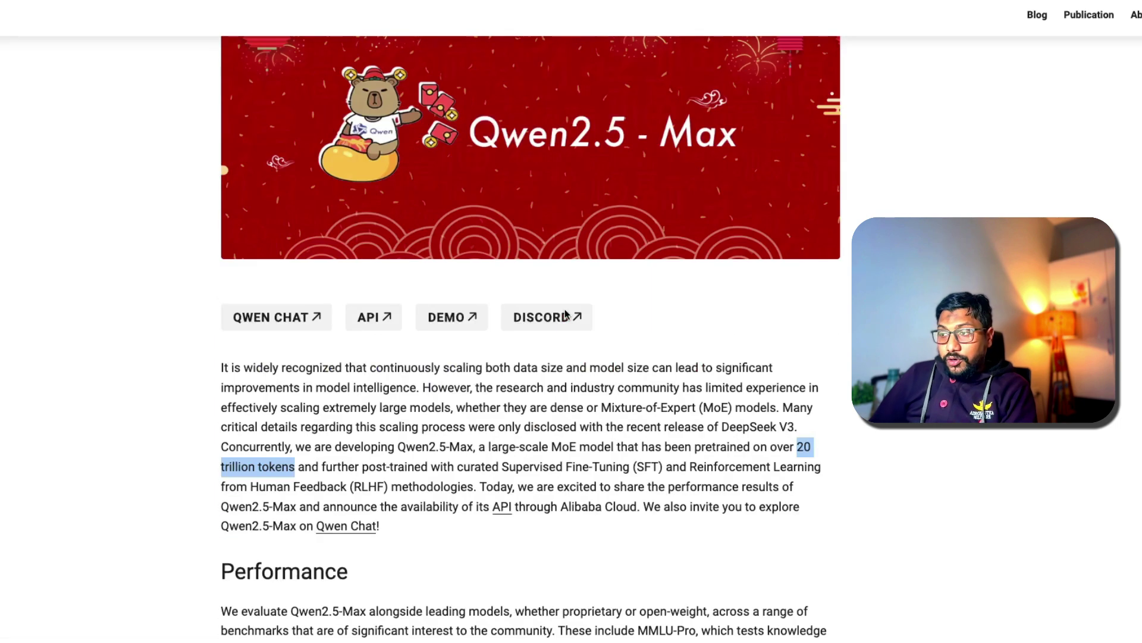
left_click(276, 312)
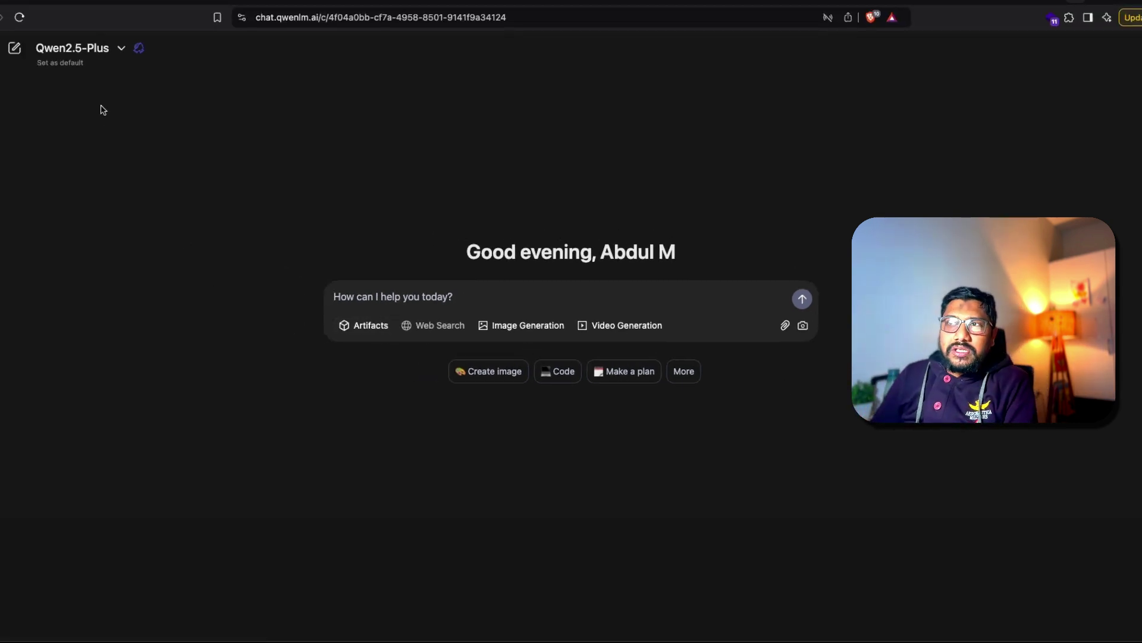
Select Qwen2.5-Max from the model list and enable Artifacts for the next prompt.
left_click(98, 52)
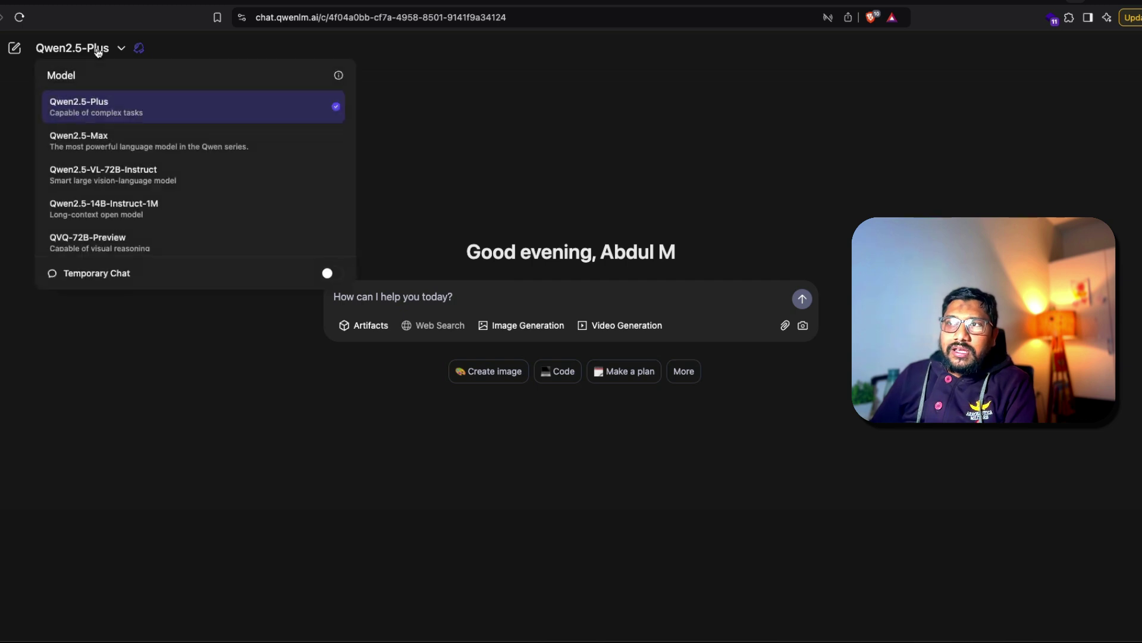
left_click(114, 143)
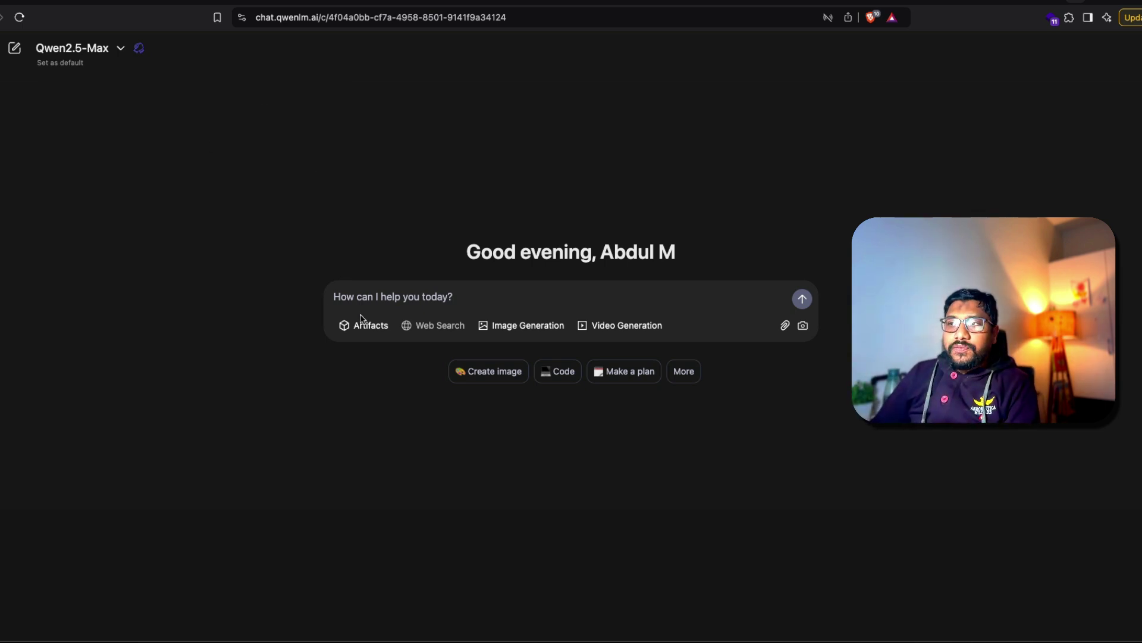
left_click(365, 329)
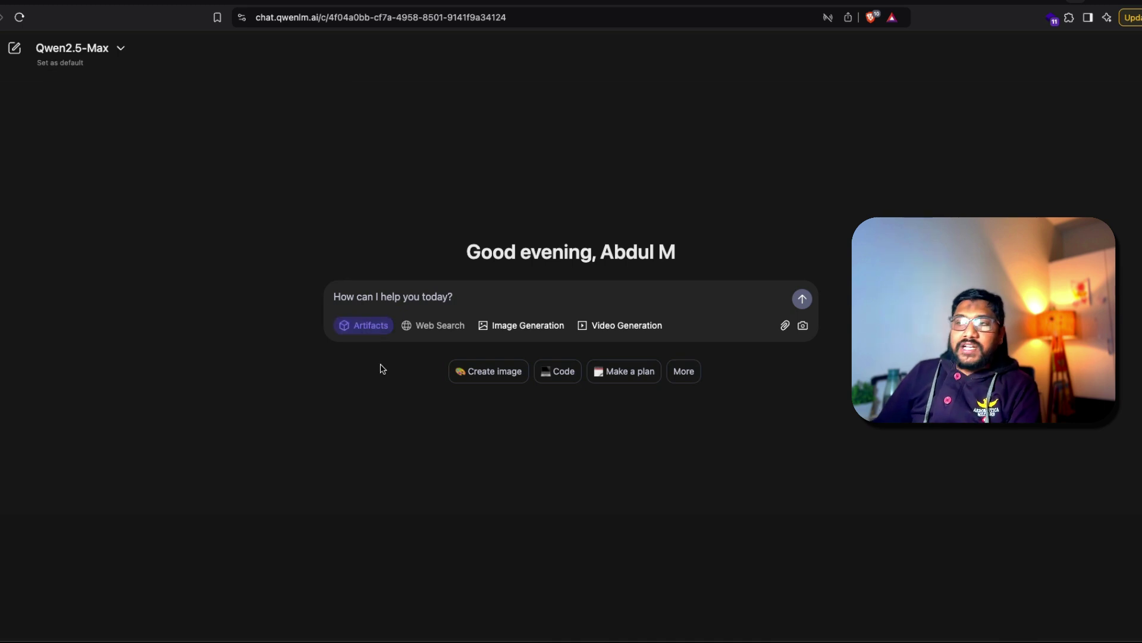
Type a prompt requesting a simple shadcnui-inspired landing page for the company Littlecoder Labs.
left_click(409, 300)
type("I want a simple andi")
type(" landing pa")
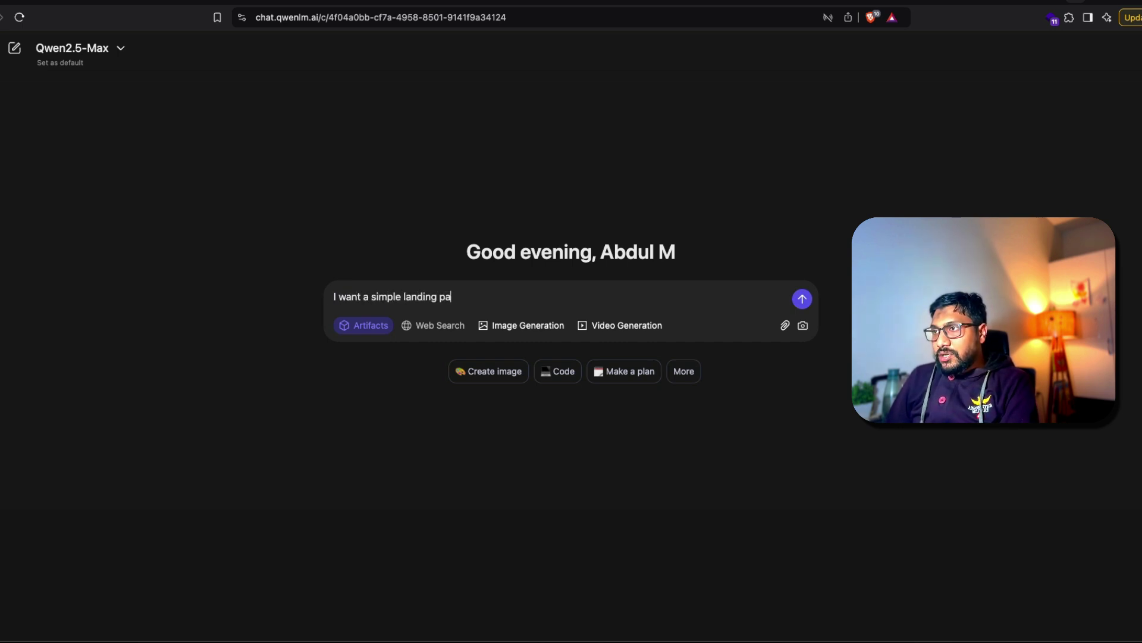
type("ge inspired by shadcnui and this is for a com")
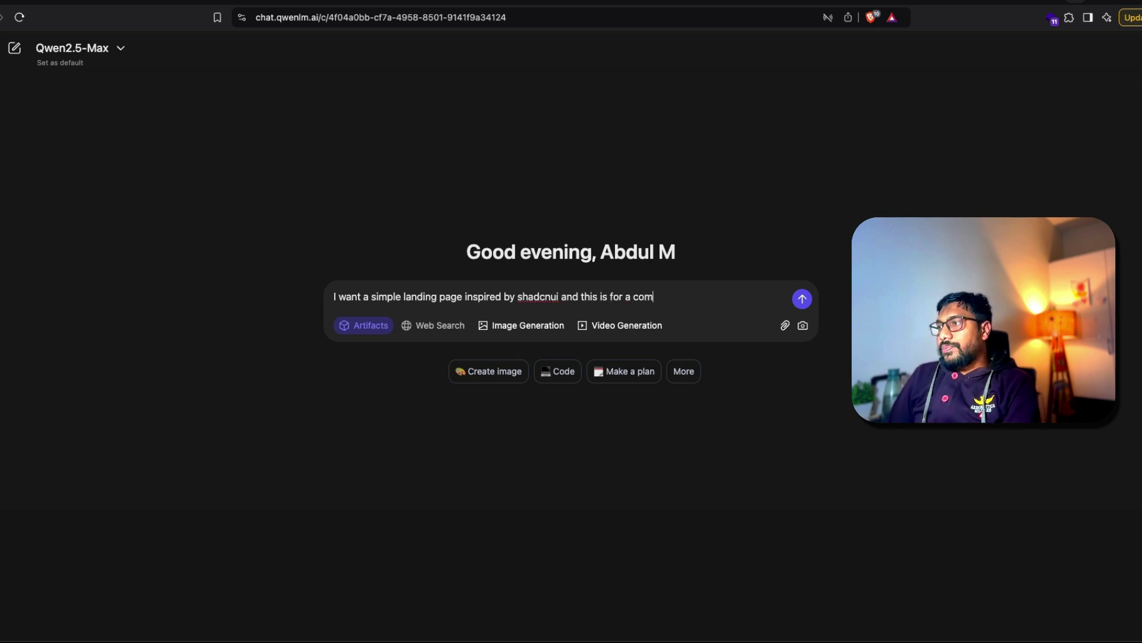
type("pany that I'm star")
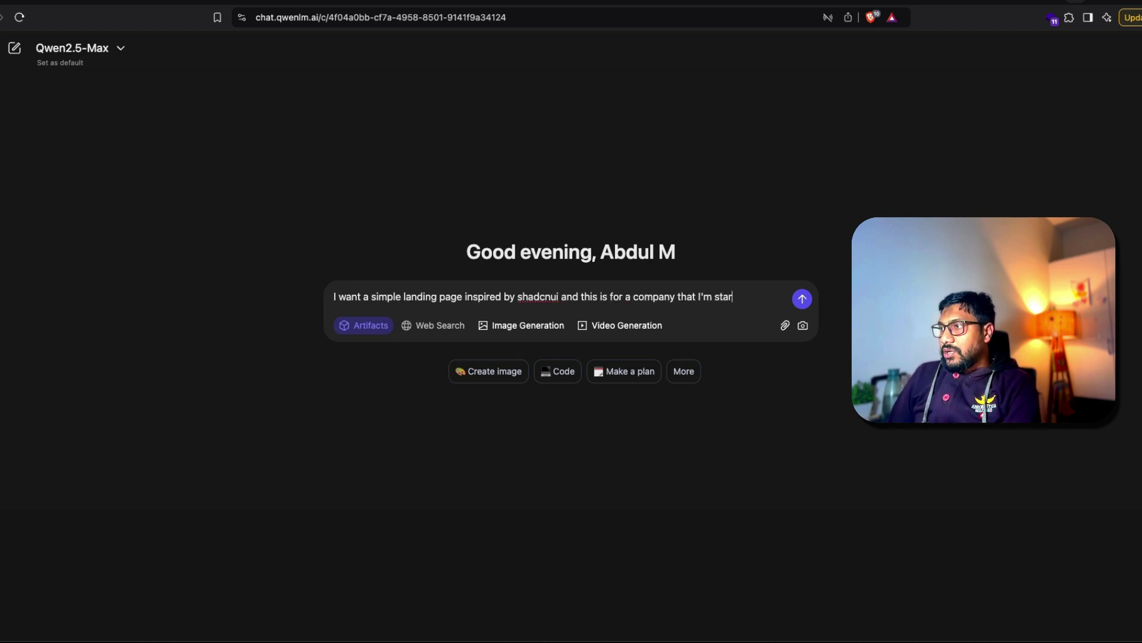
type("ting Littlecoder ")
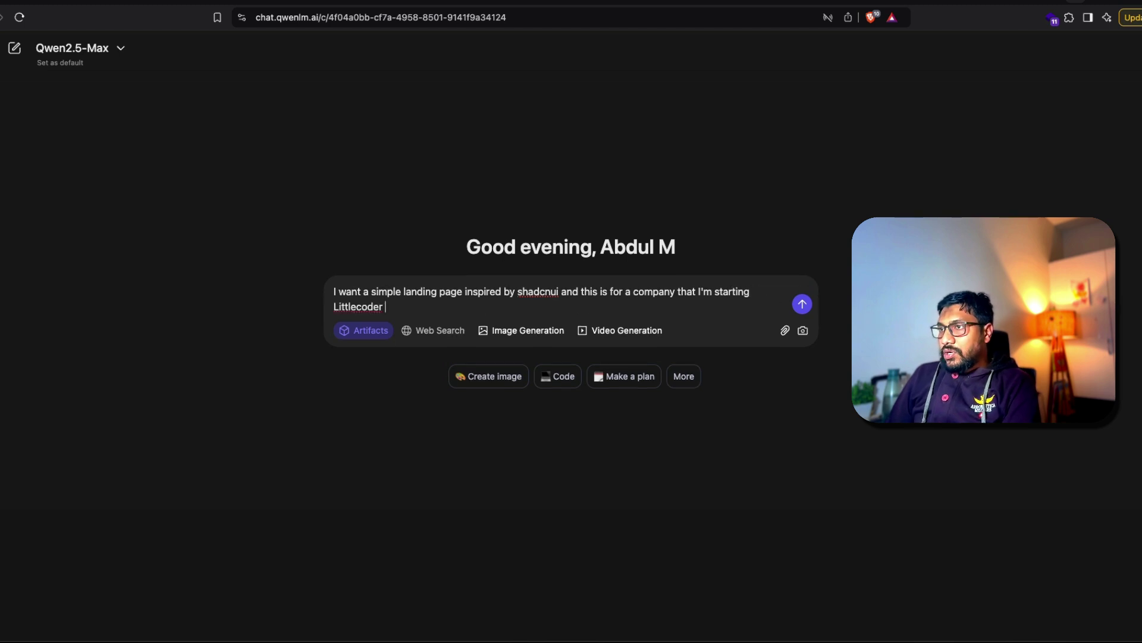
type("Labs which can help you setup AI")
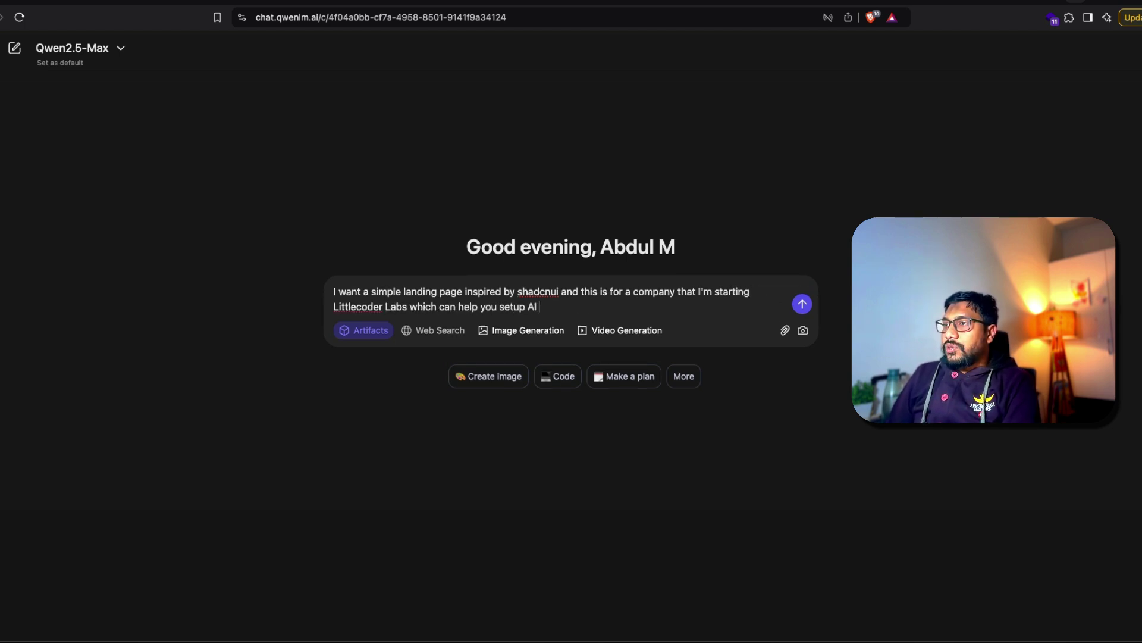
type(" in your own company!")
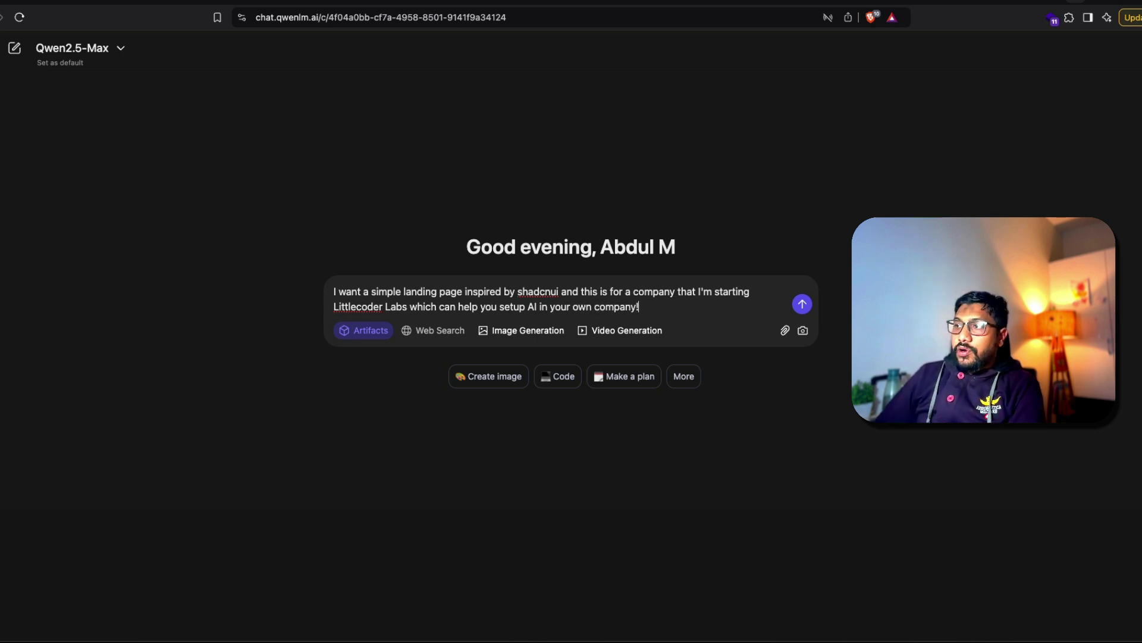
Send the landing-page prompt and review the HTML and 'Welcome to Littlecoder Labs' preview.
left_click(800, 304)
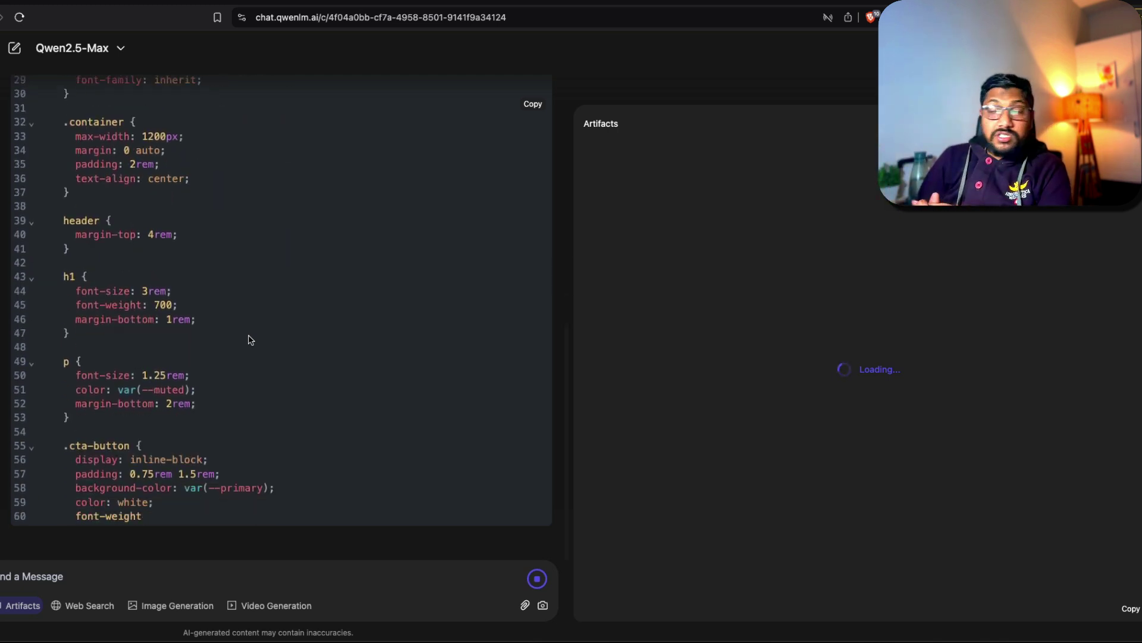
scroll(255, 325, "up", 2)
scroll(255, 320, "up", 8)
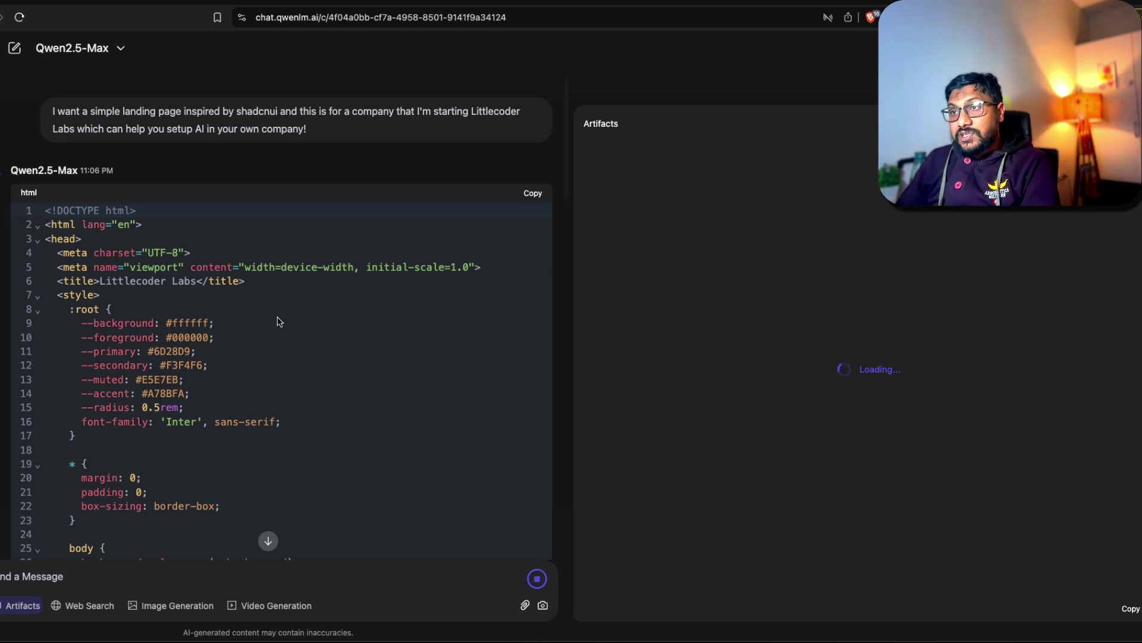
scroll(285, 327, "down", 20)
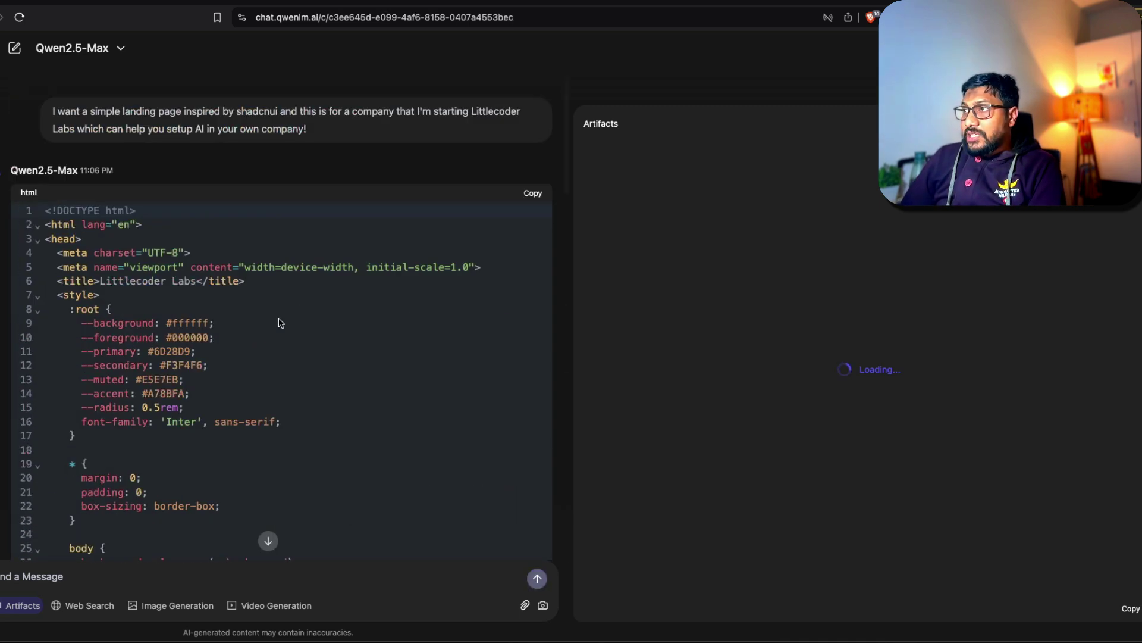
scroll(278, 318, "down", 20)
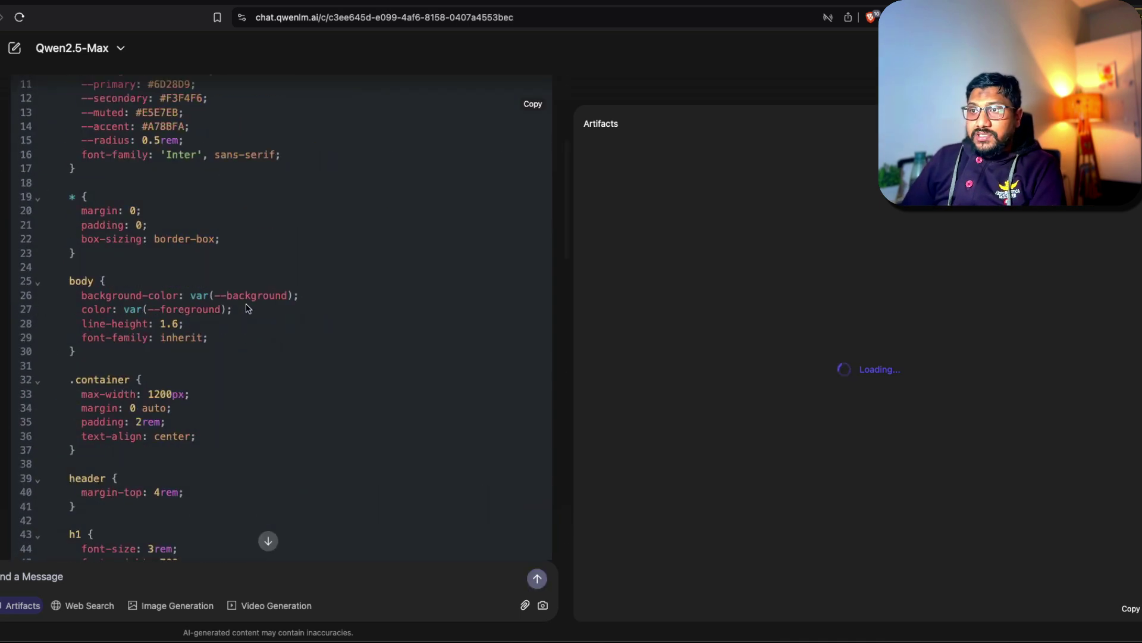
scroll(249, 309, "down", 15)
left_click_drag(658, 222, 1086, 235)
left_click(1086, 233)
scroll(1095, 394, "down", 2)
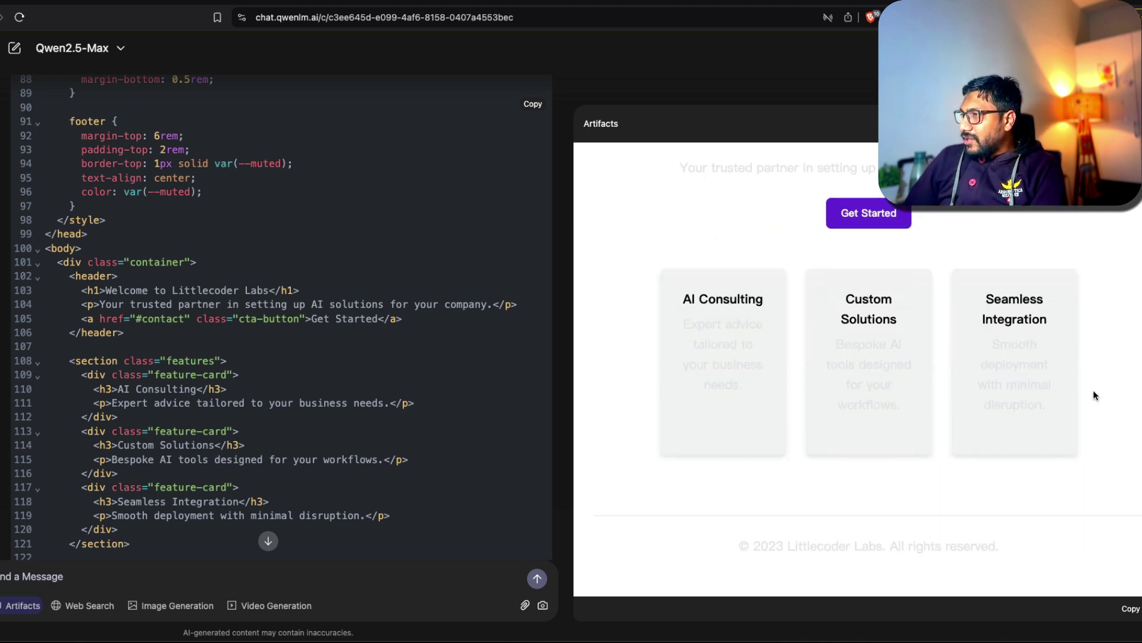
scroll(853, 344, "up", 2)
left_click_drag(676, 274, 1084, 283)
left_click(1084, 283)
mouse_move(662, 233)
left_mouse_down()
mouse_move(1046, 228)
mouse_move(650, 221)
left_mouse_up()
left_click(1086, 232)
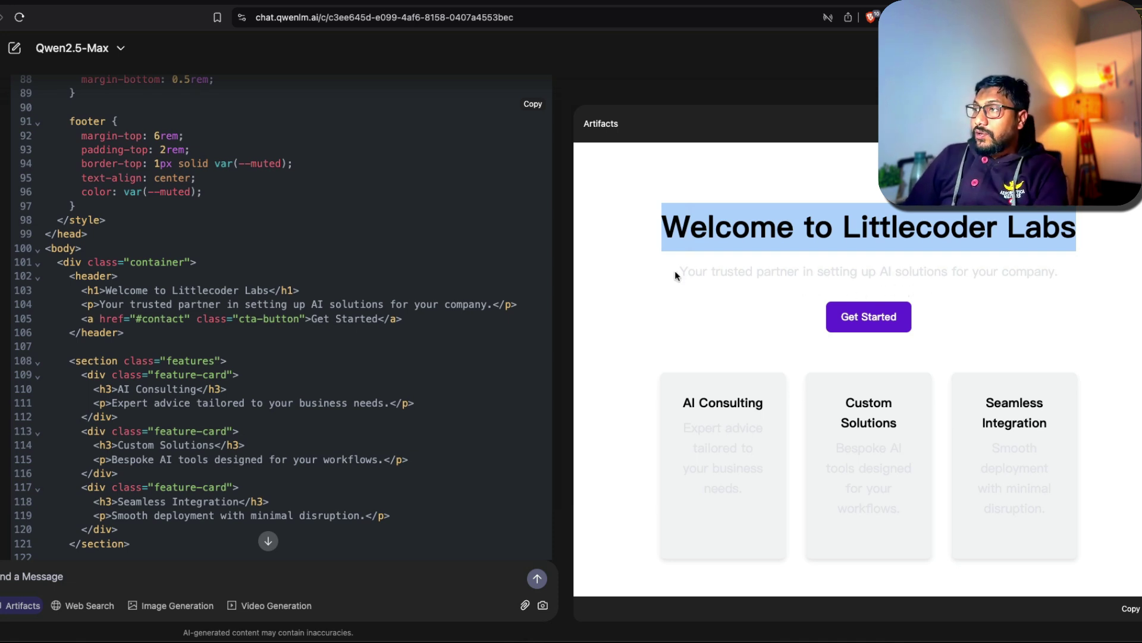
left_click_drag(676, 274, 1062, 279)
left_click(915, 414)
scroll(898, 425, "down", 1)
scroll(417, 369, "up", 20)
left_click_drag(88, 111, 222, 112)
left_click(349, 298)
scroll(350, 298, "down", 20)
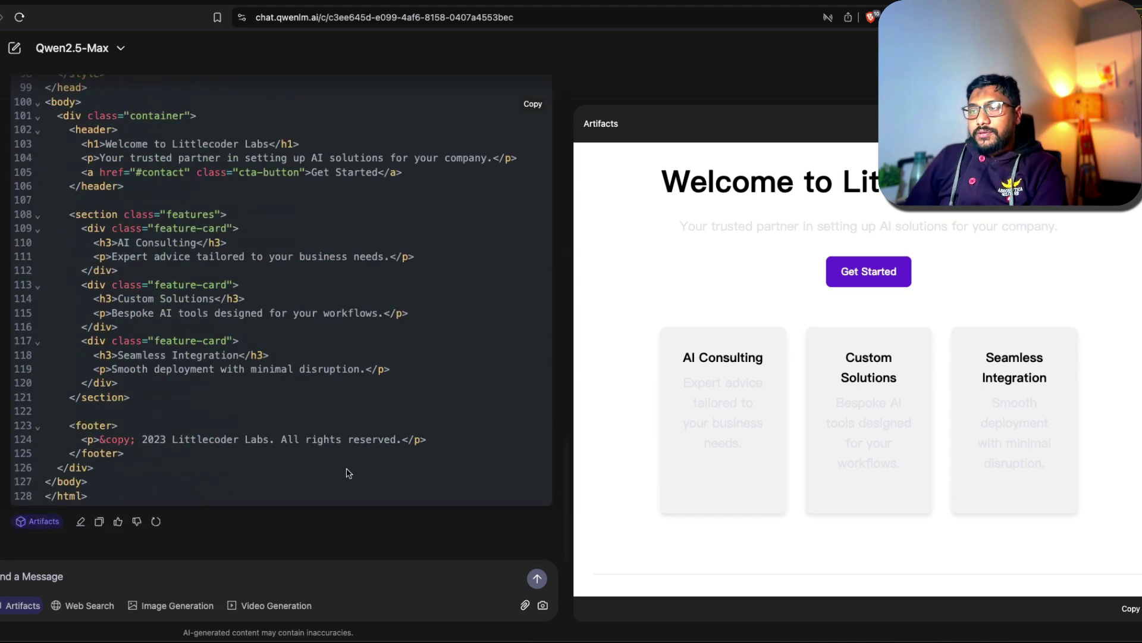
Send a follow-up asking to make the page beautiful like Framer with animations and stuff.
left_click(360, 568)
type("C")
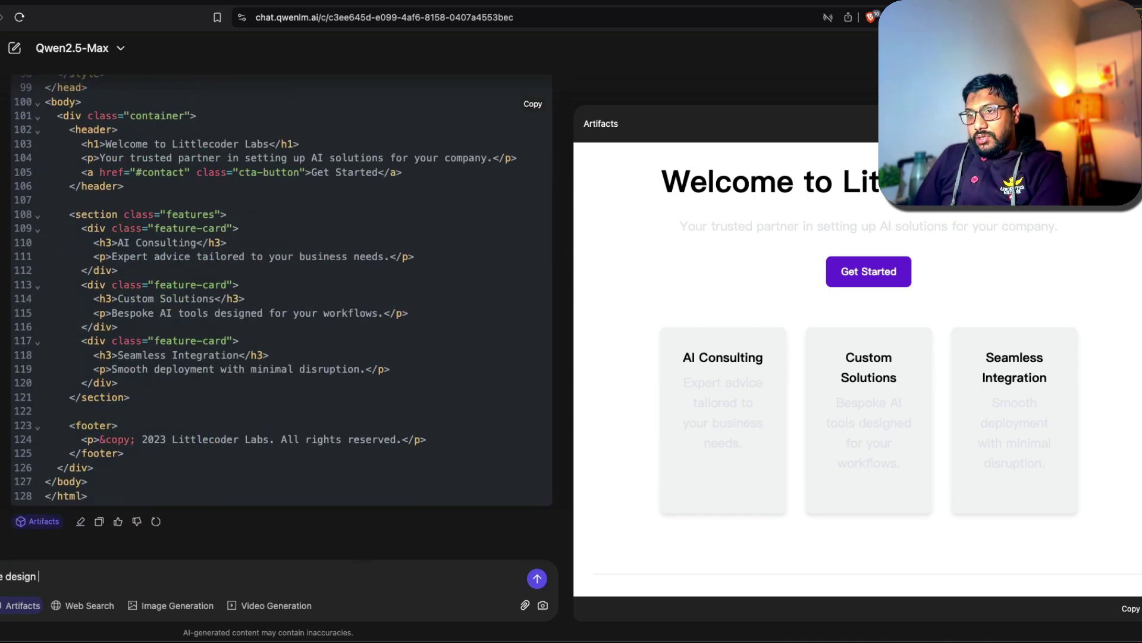
type("ring, can y")
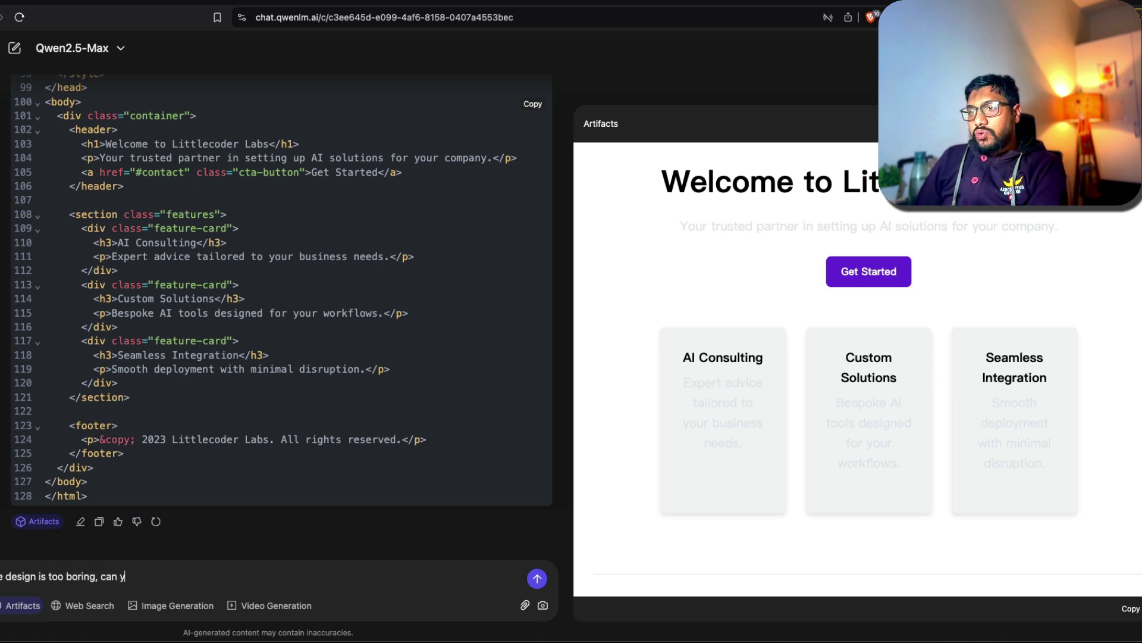
type("ou make it beautiful something like fra")
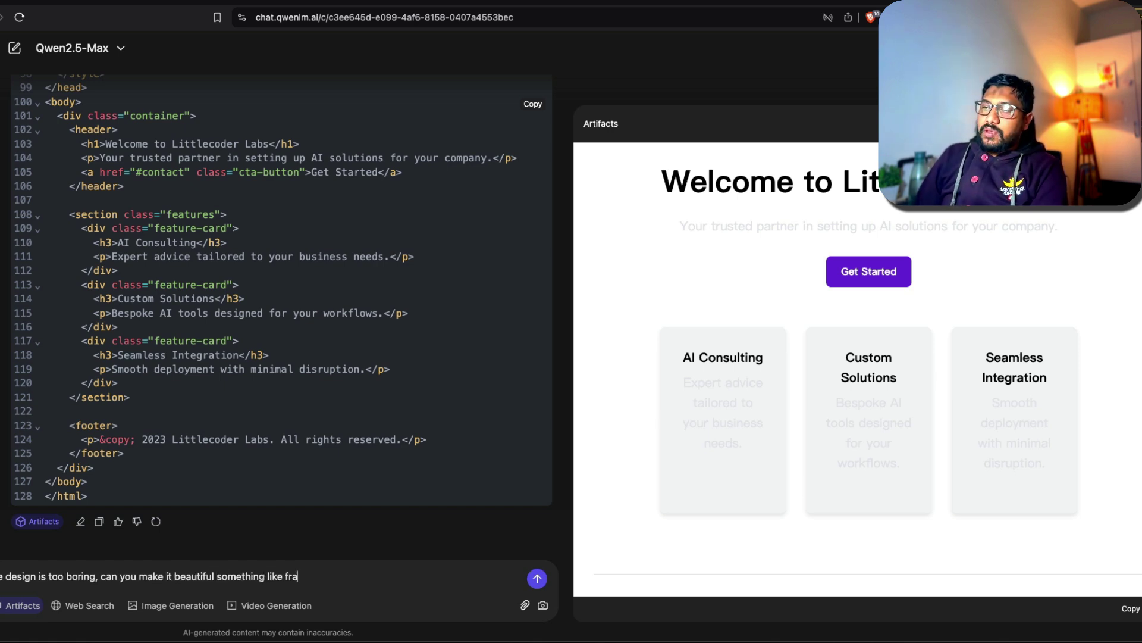
type("mer and some anitmation s")
key("BackSpace")
type("and stuff")
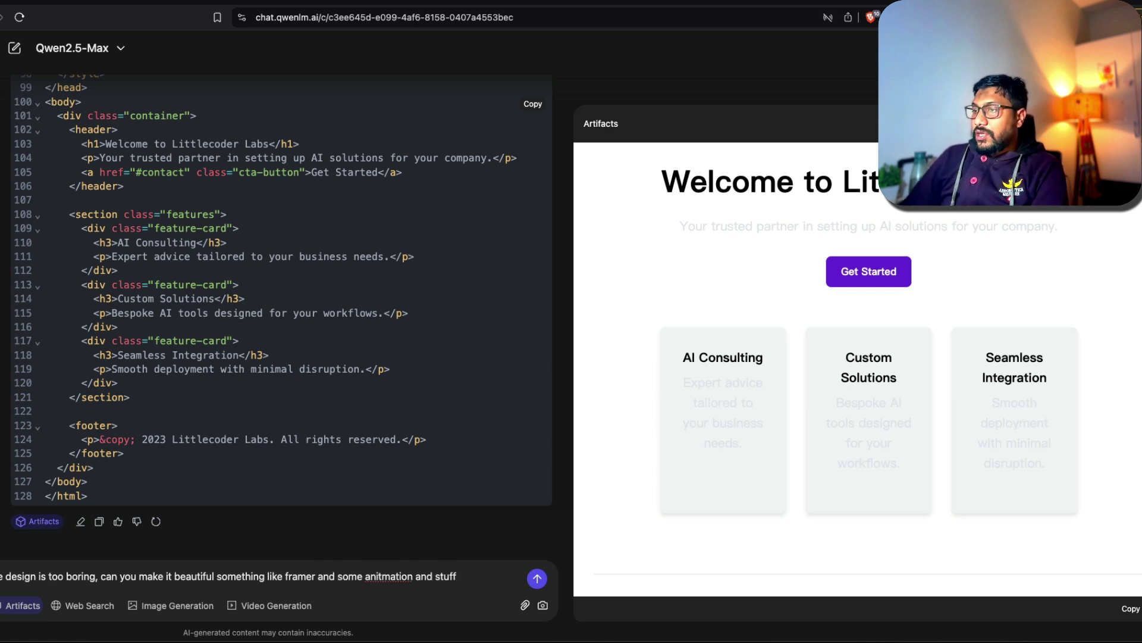
key("Return")
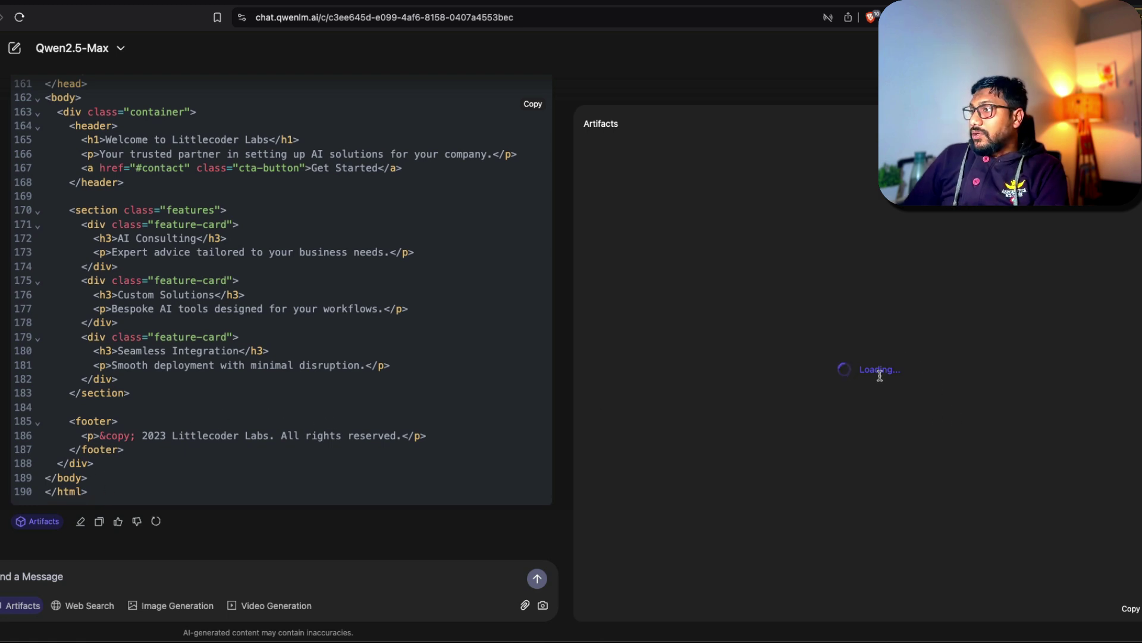
scroll(677, 265, "down", 3)
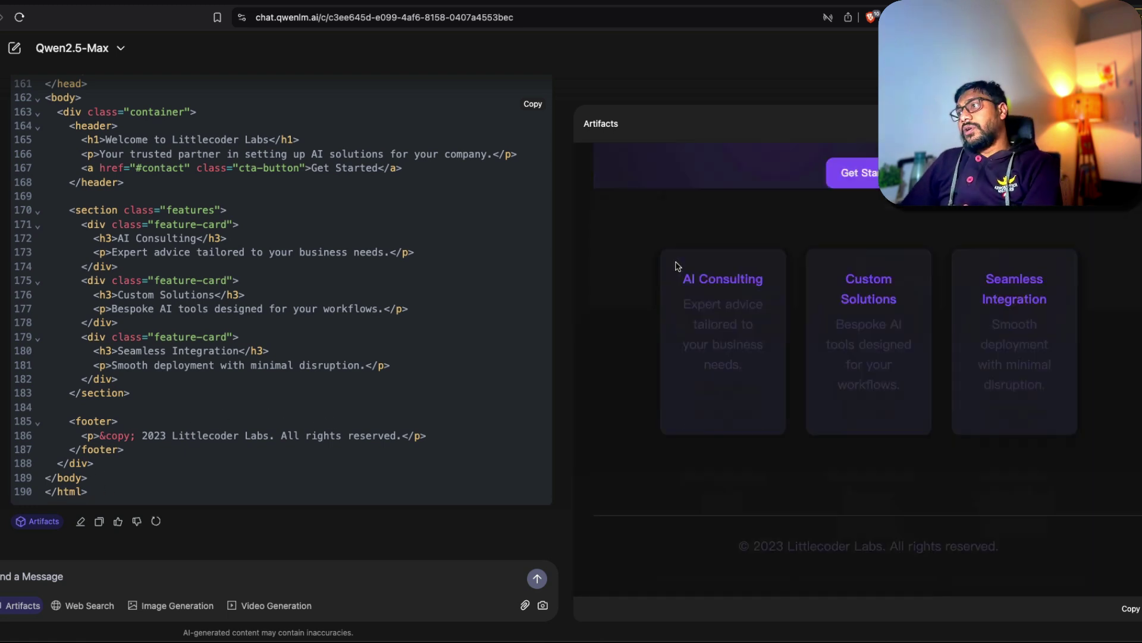
scroll(712, 296, "up", 3)
scroll(714, 296, "down", 3)
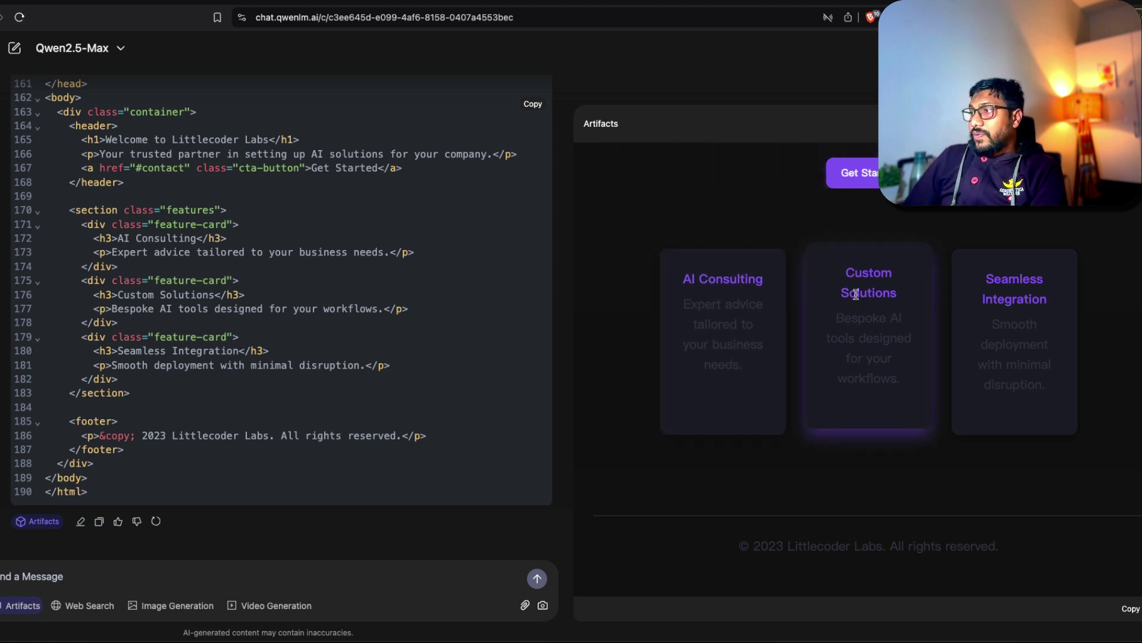
scroll(744, 357, "up", 3)
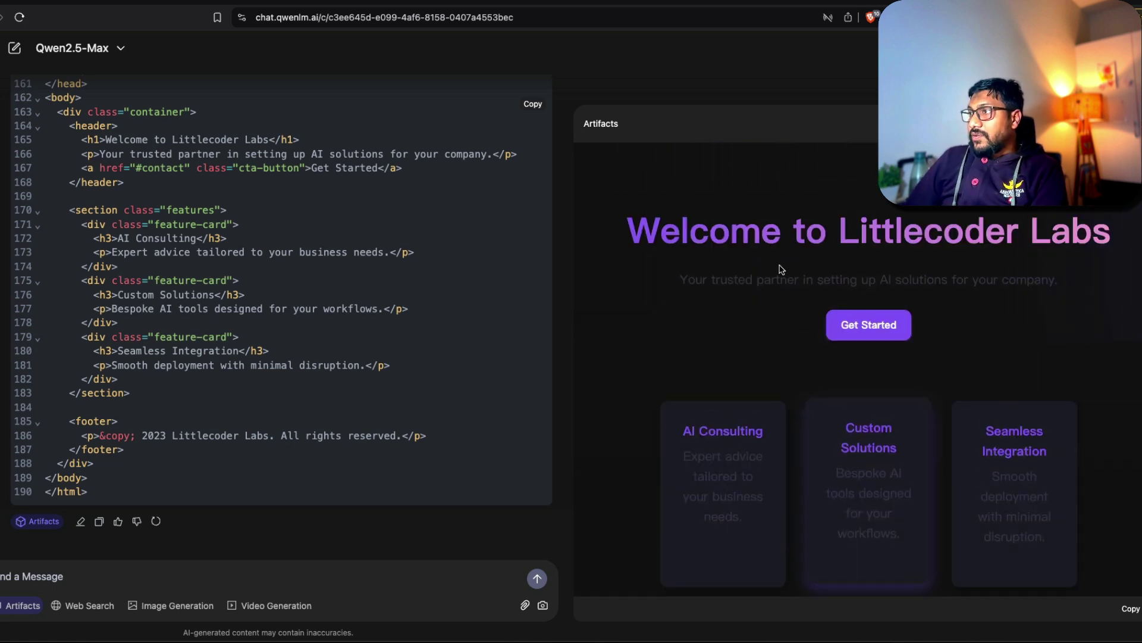
left_click_drag(861, 233, 627, 233)
left_click(702, 298)
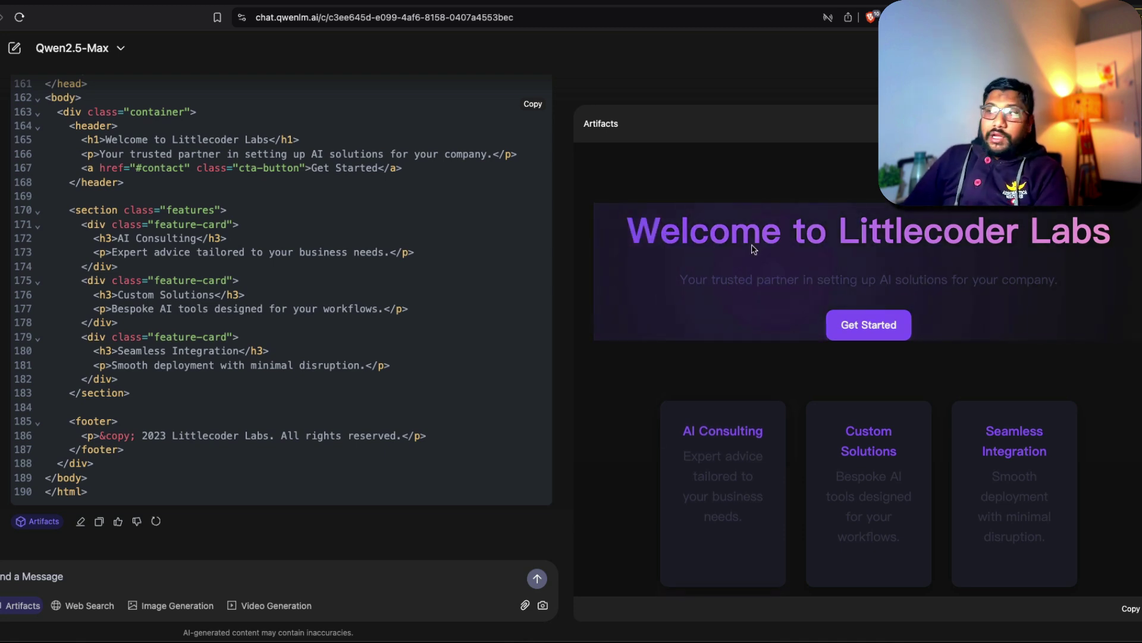
scroll(717, 363, "down", 3)
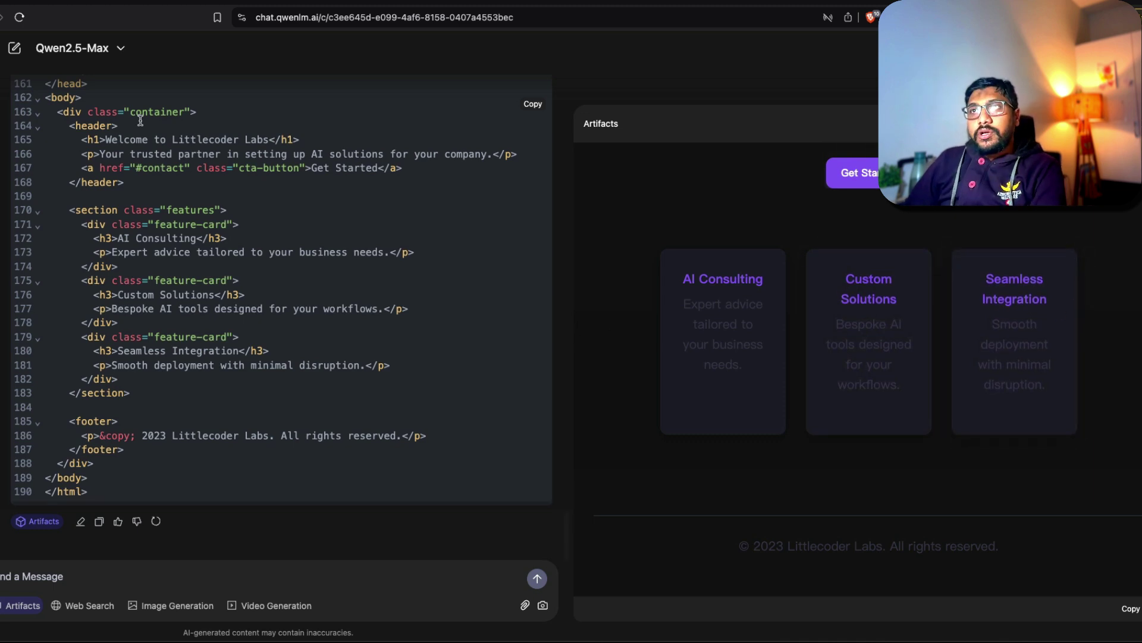
Open a new chat on Qwen2.5-Max and begin the prompt with 'can'.
left_click(20, 51)
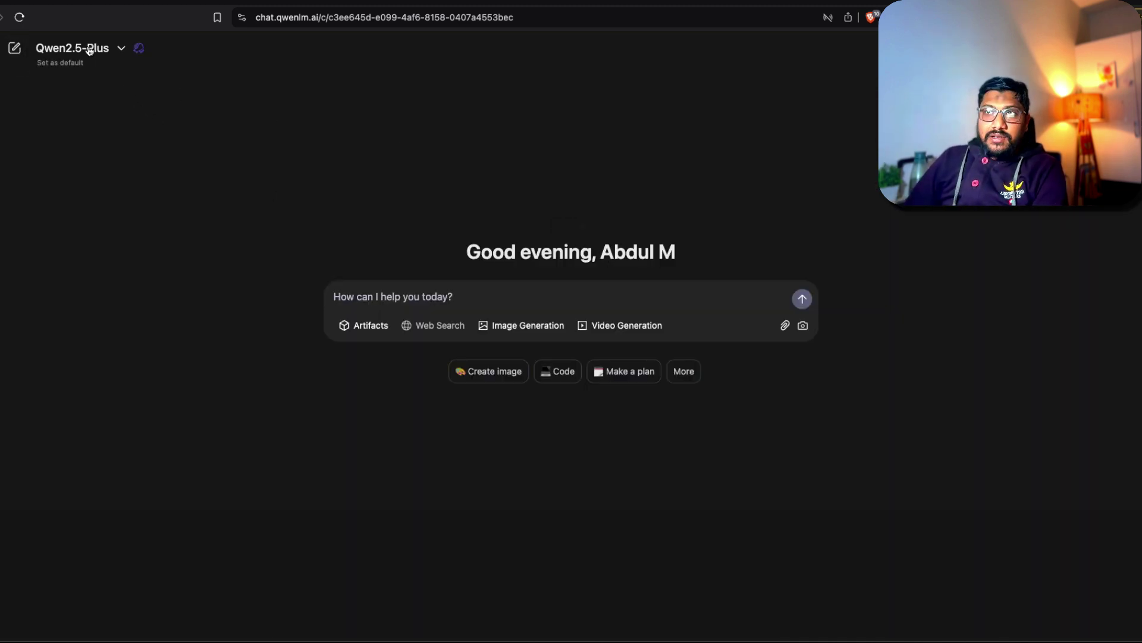
left_click(91, 53)
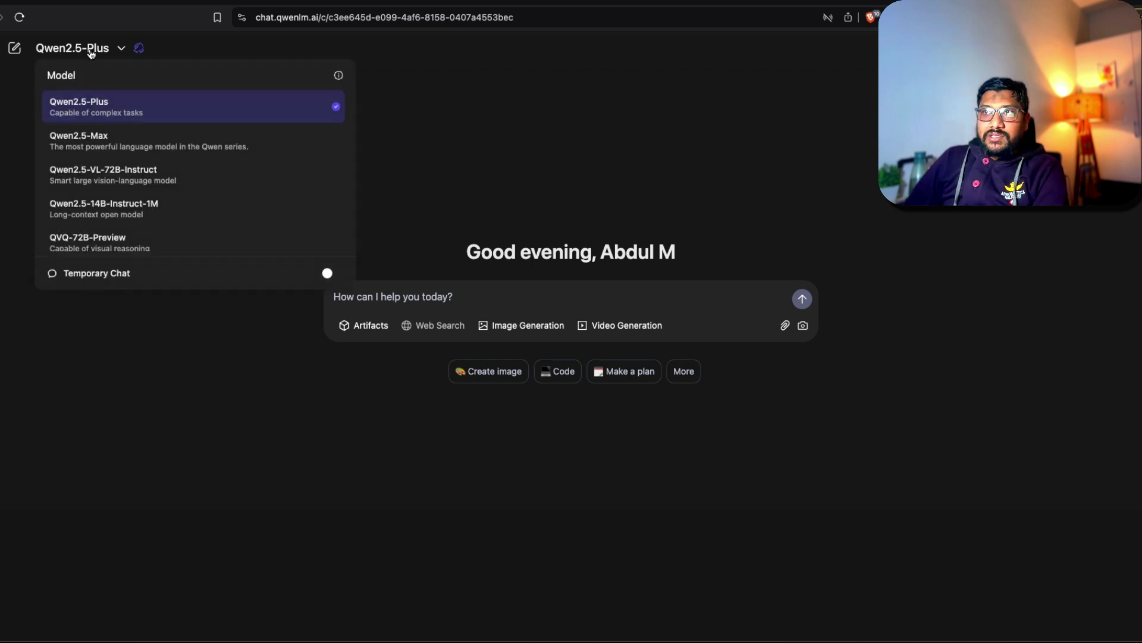
left_click(122, 145)
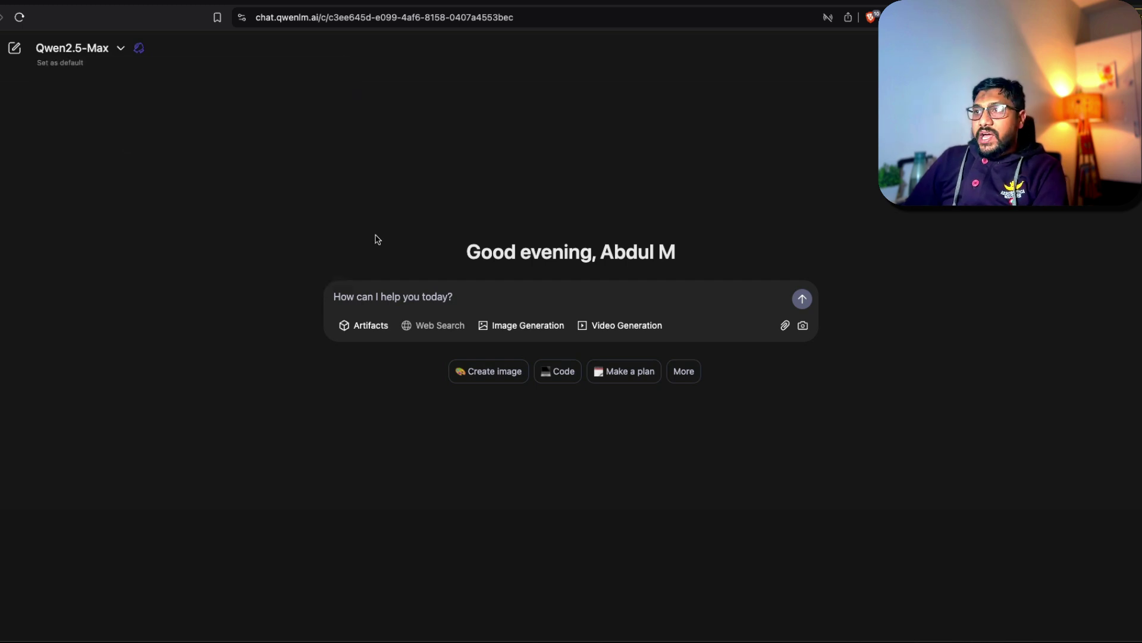
left_click(392, 295)
type("can")
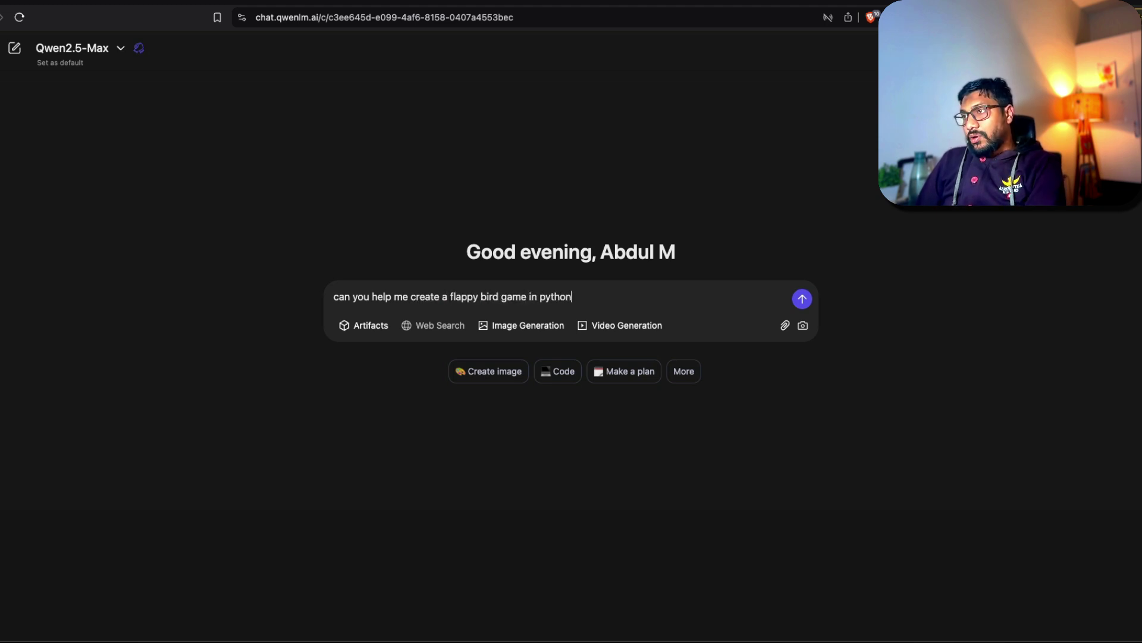
Add a second line saying to use no images, then send the Python Flappy Bird request.
key("shift+Return")
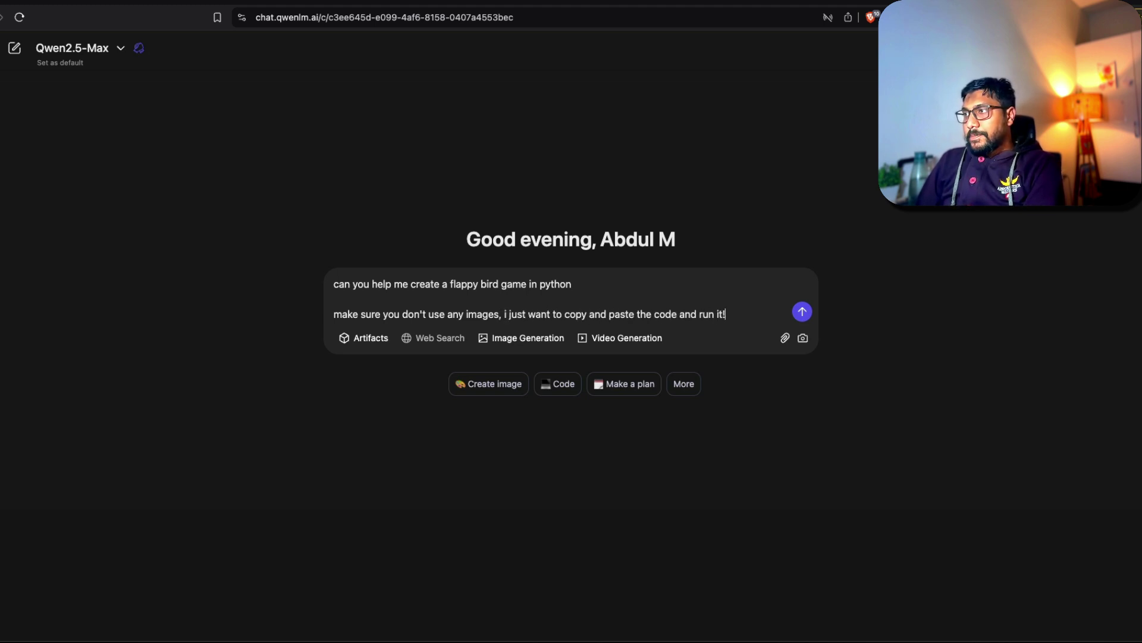
left_click(802, 311)
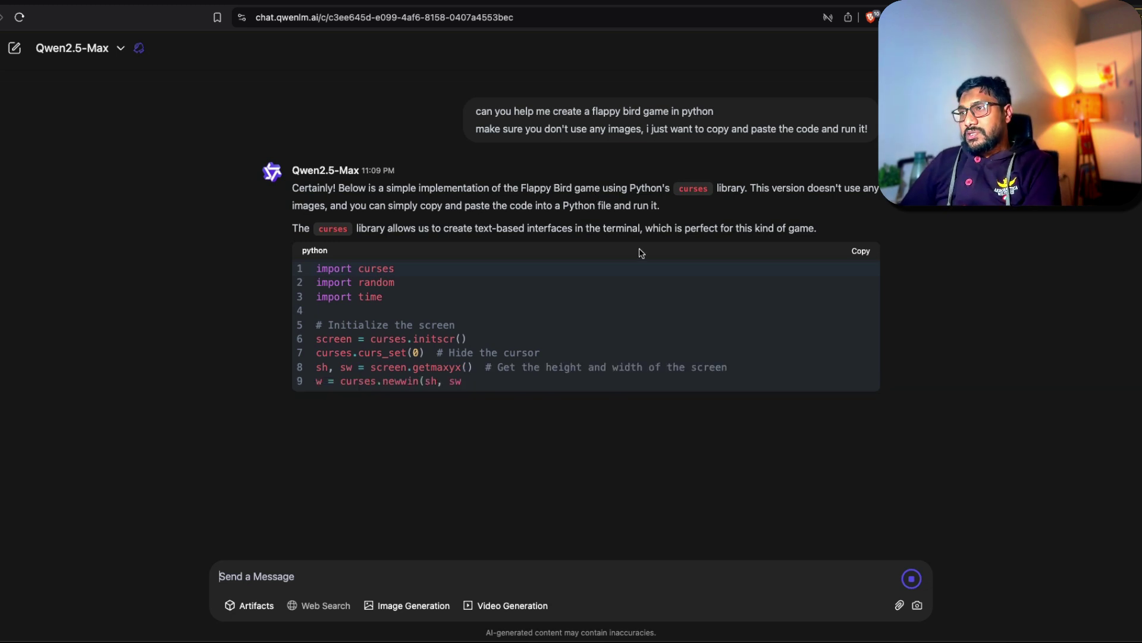
Stop the curses-based Flappy Bird reply before it finishes generating.
left_click(912, 579)
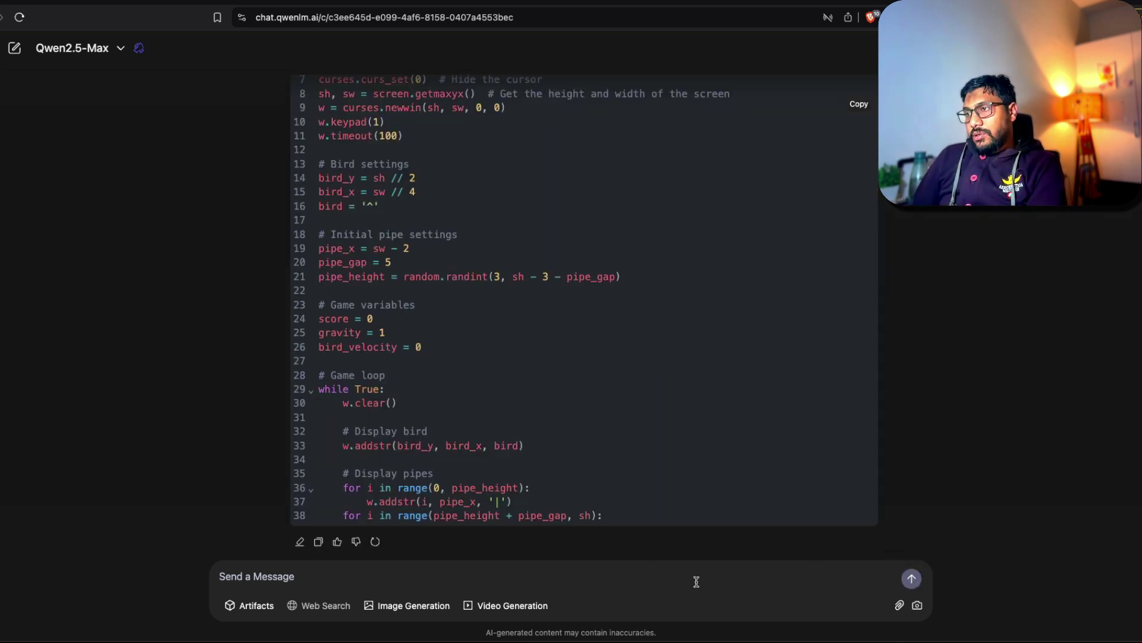
Ask Qwen to rewrite the Flappy Bird game using pygame, then switch to VS Code.
type("please use pygame")
key("Return")
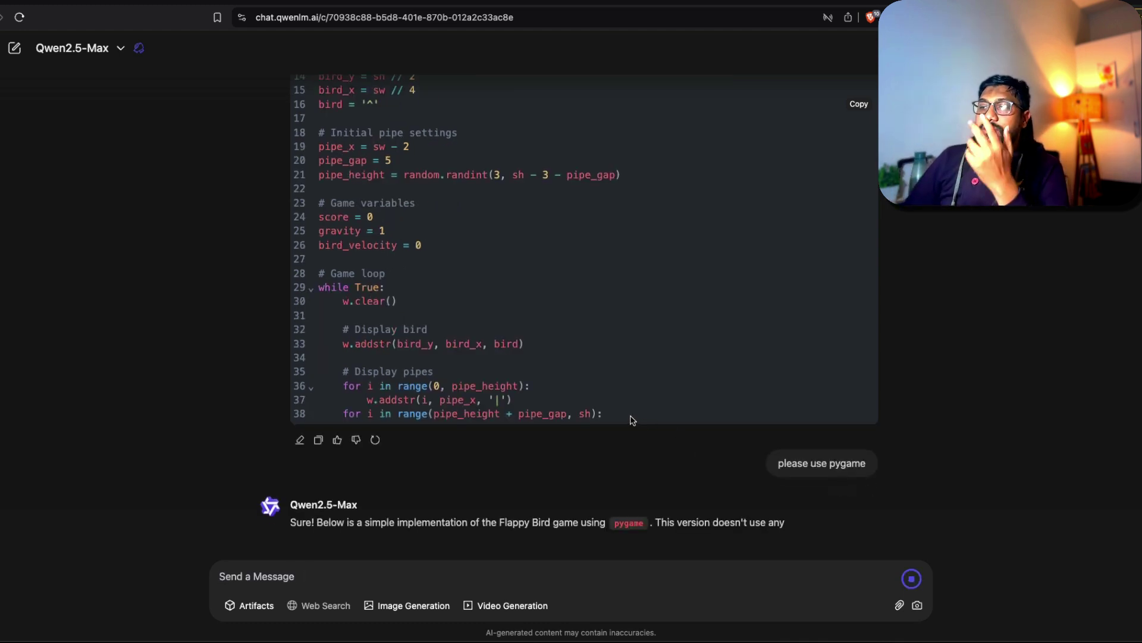
scroll(658, 341, "up", 6)
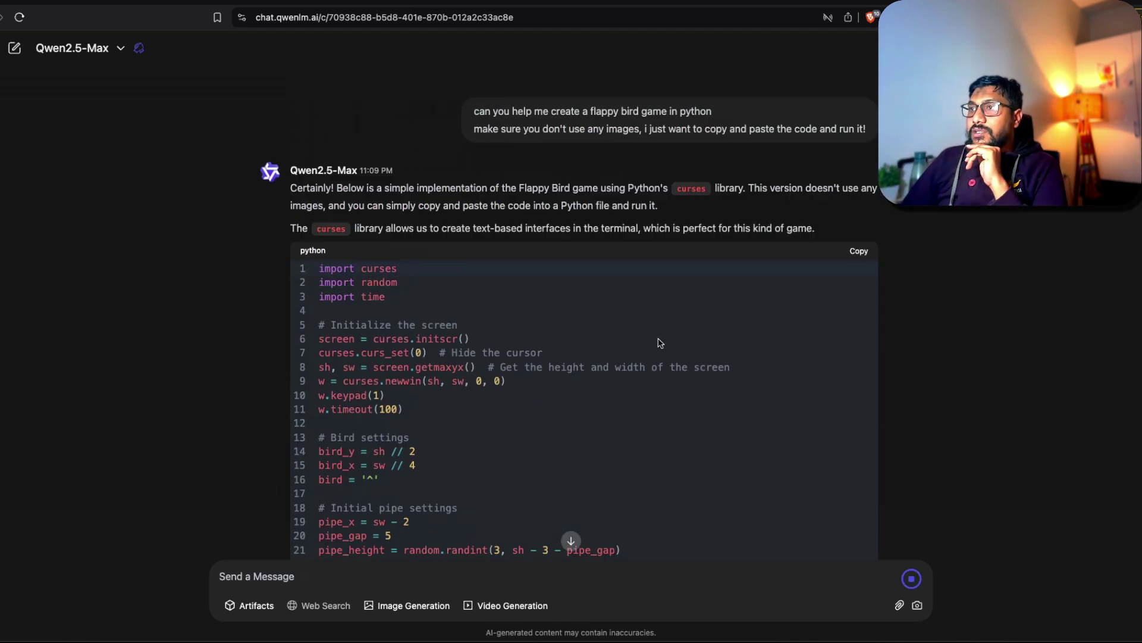
scroll(659, 344, "down", 7)
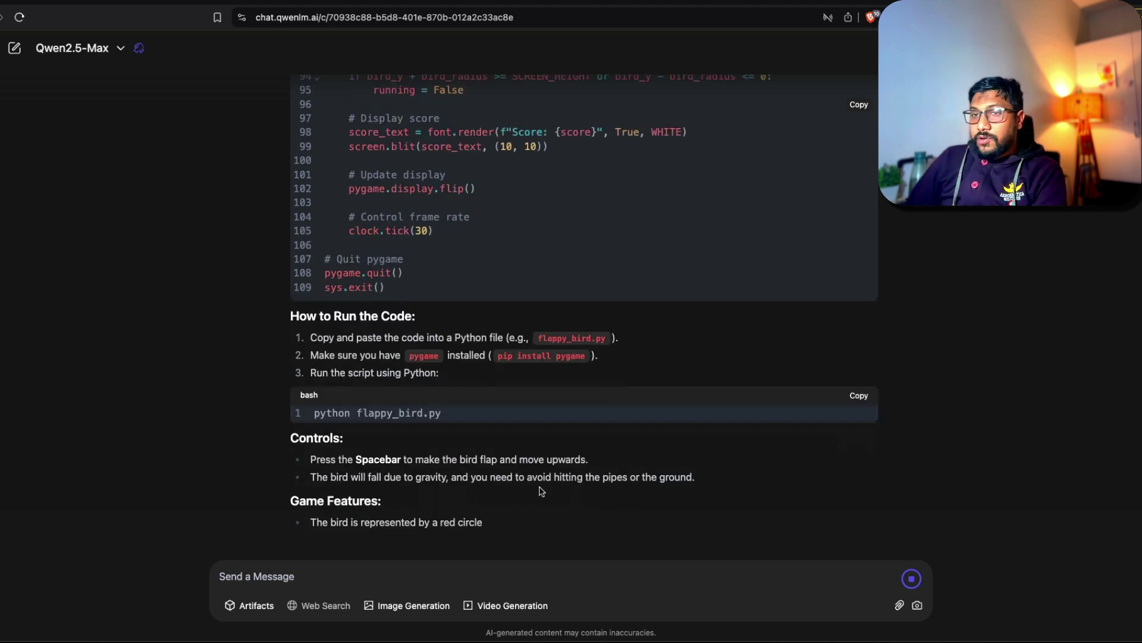
key("super+Tab")
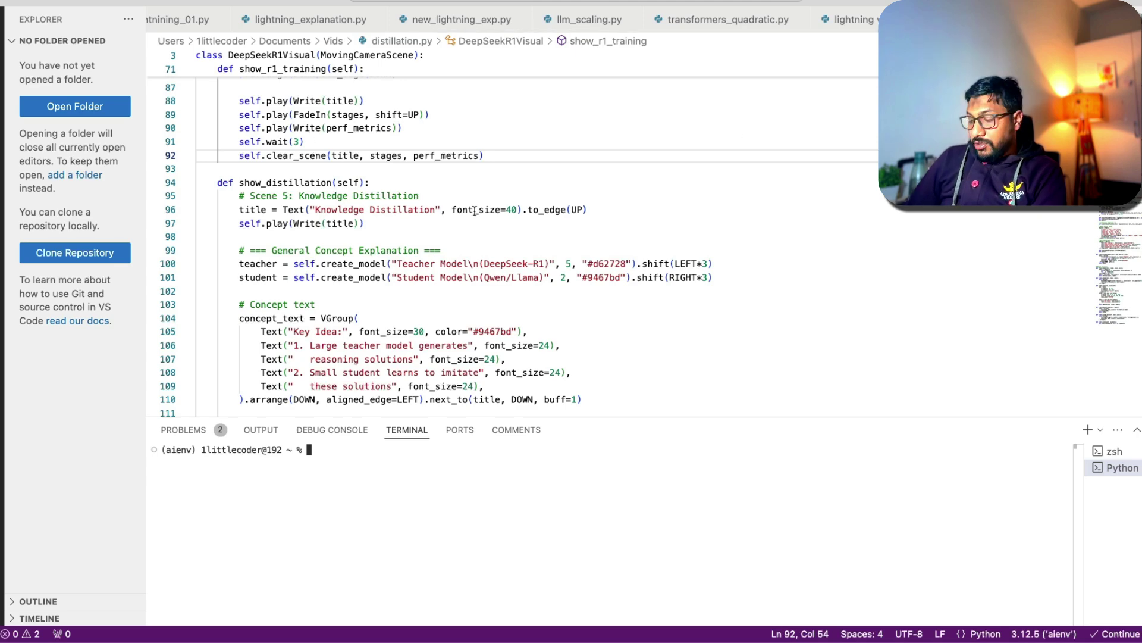
Paste the pygame code into a new file, save it as flappy_bird.py in Vids, and run it.
key("super+n")
key("super+v")
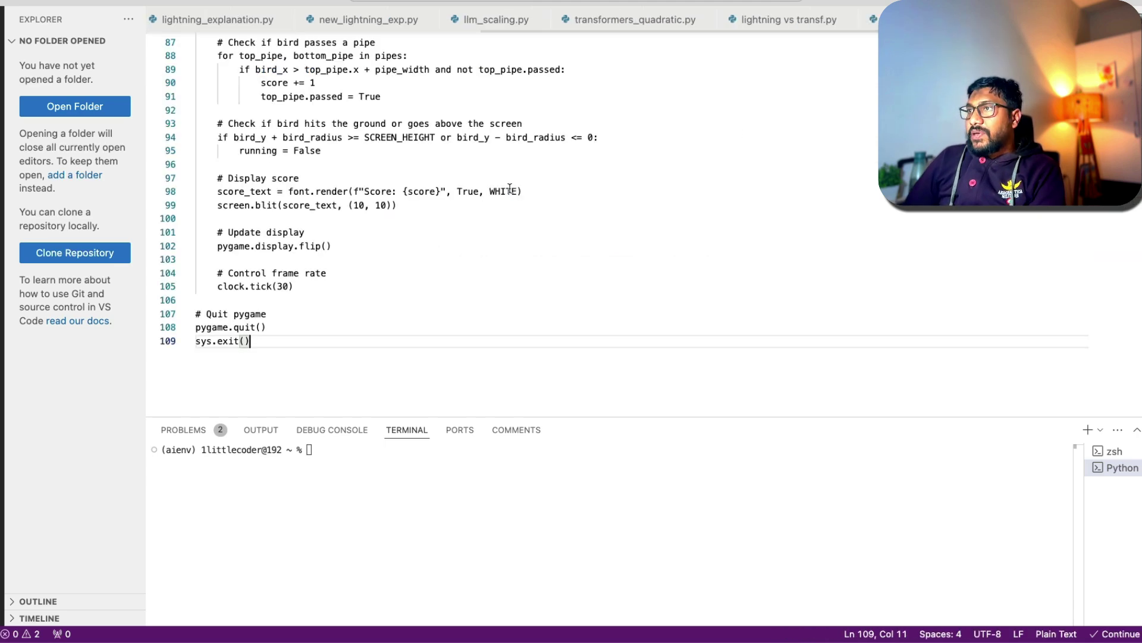
key("super+s")
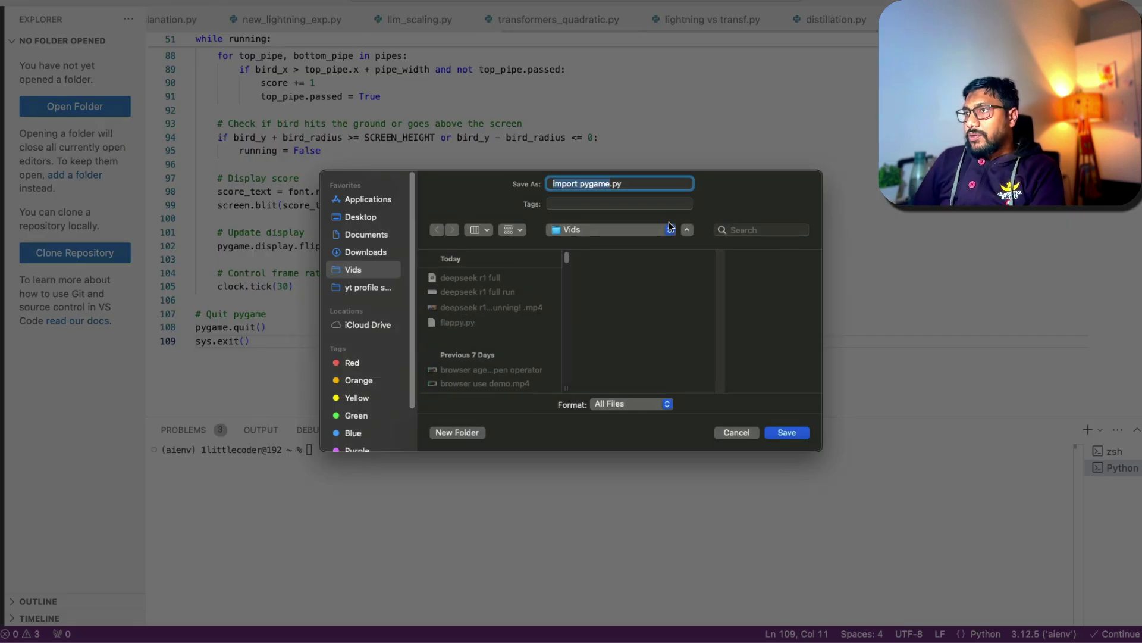
type("fla")
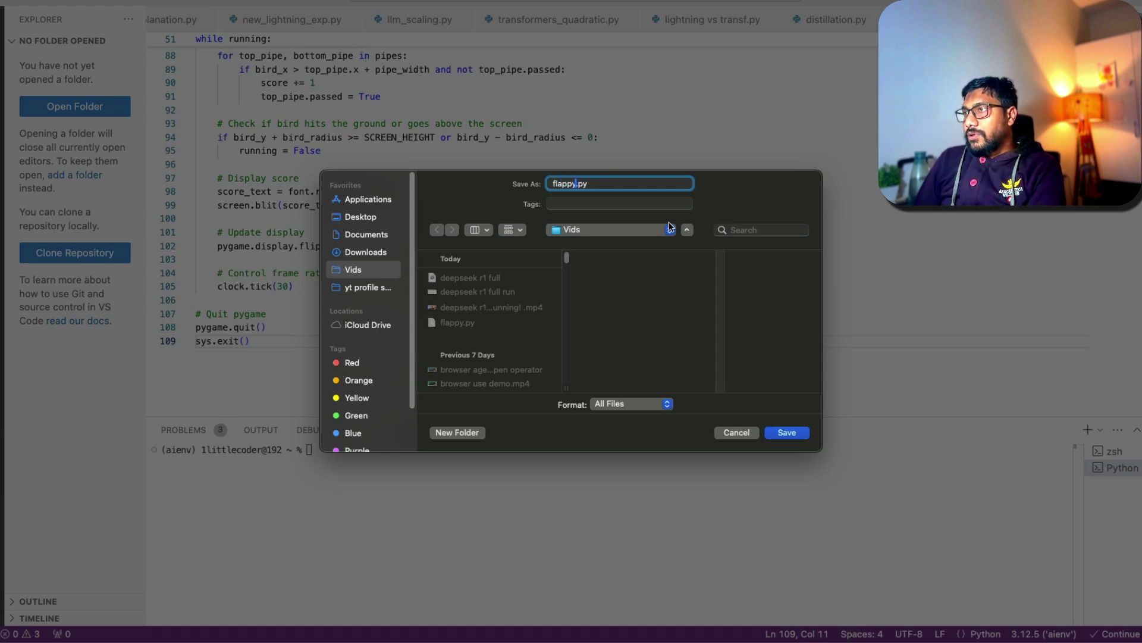
type("ppy_bird")
key("Return")
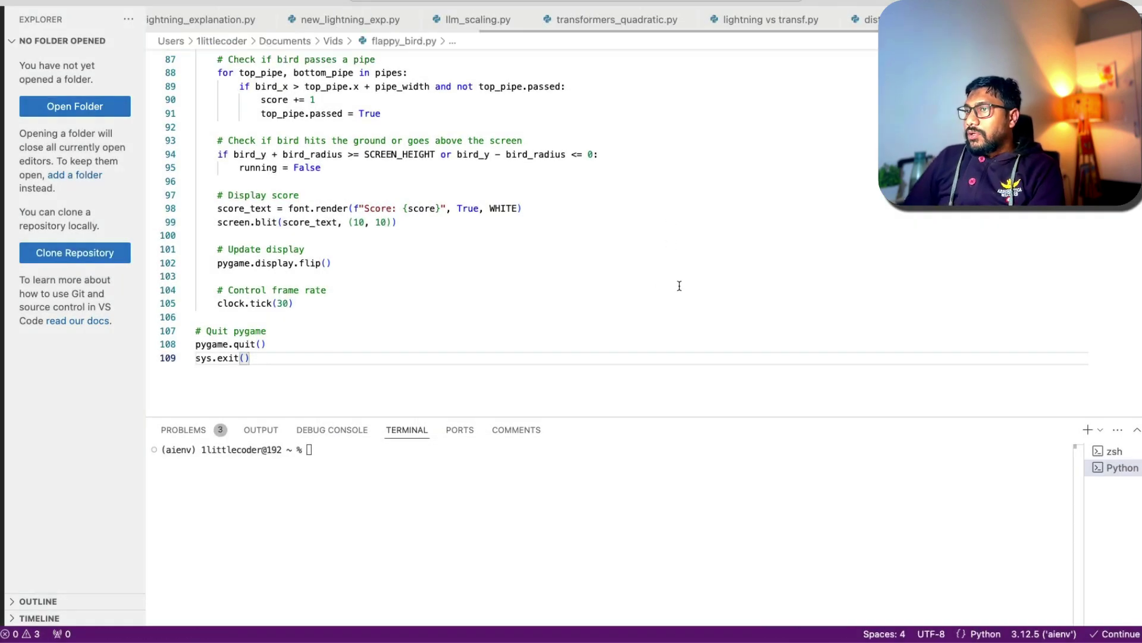
left_click(1084, 19)
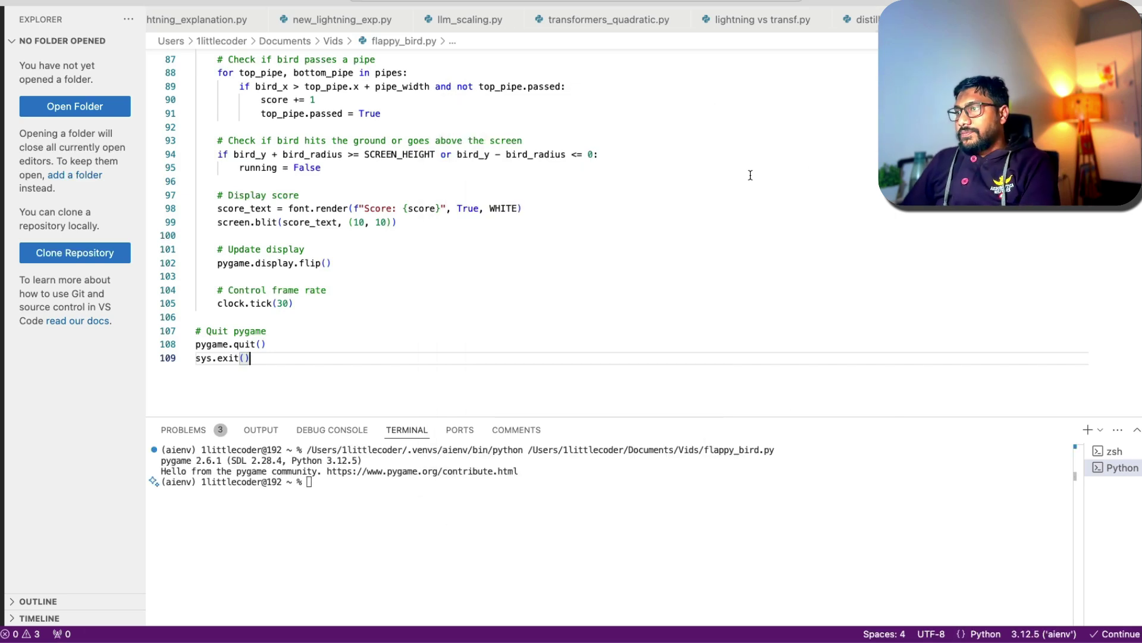
Run the game, flap the bird with Space, and copy the failing traceback line.
left_click(1084, 19)
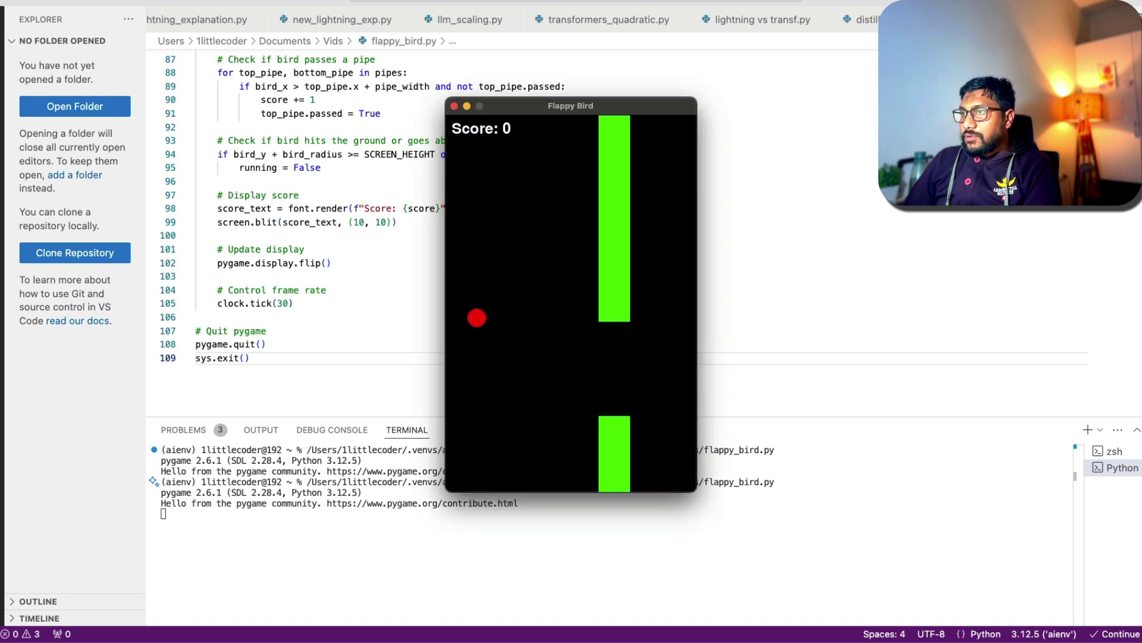
key("space")
key("space")
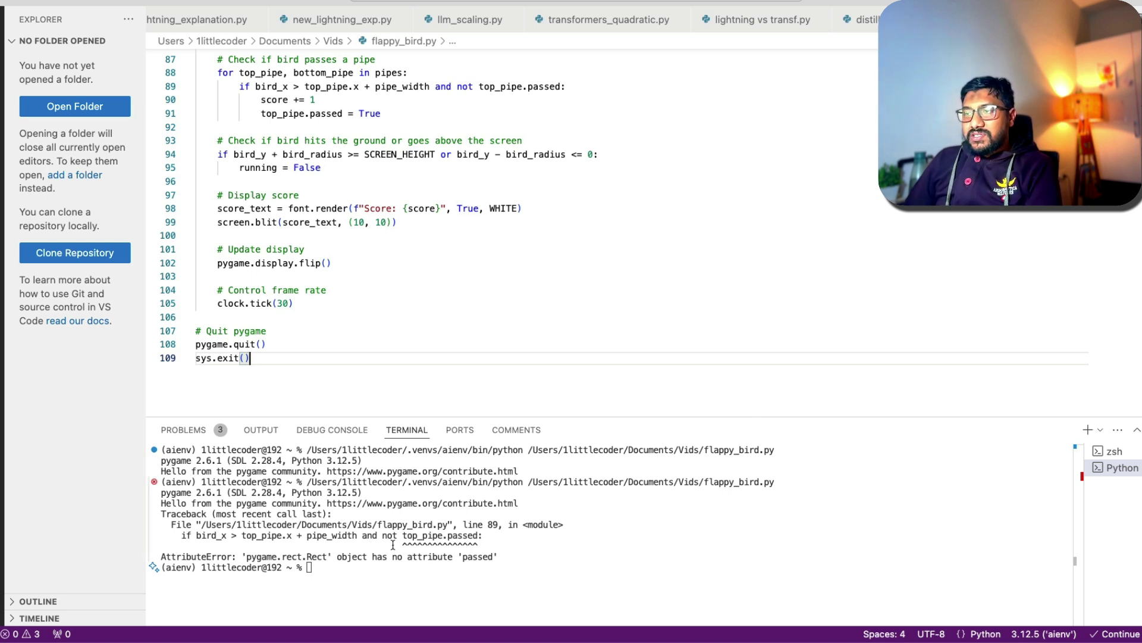
left_click_drag(239, 536, 565, 546)
key("super+c")
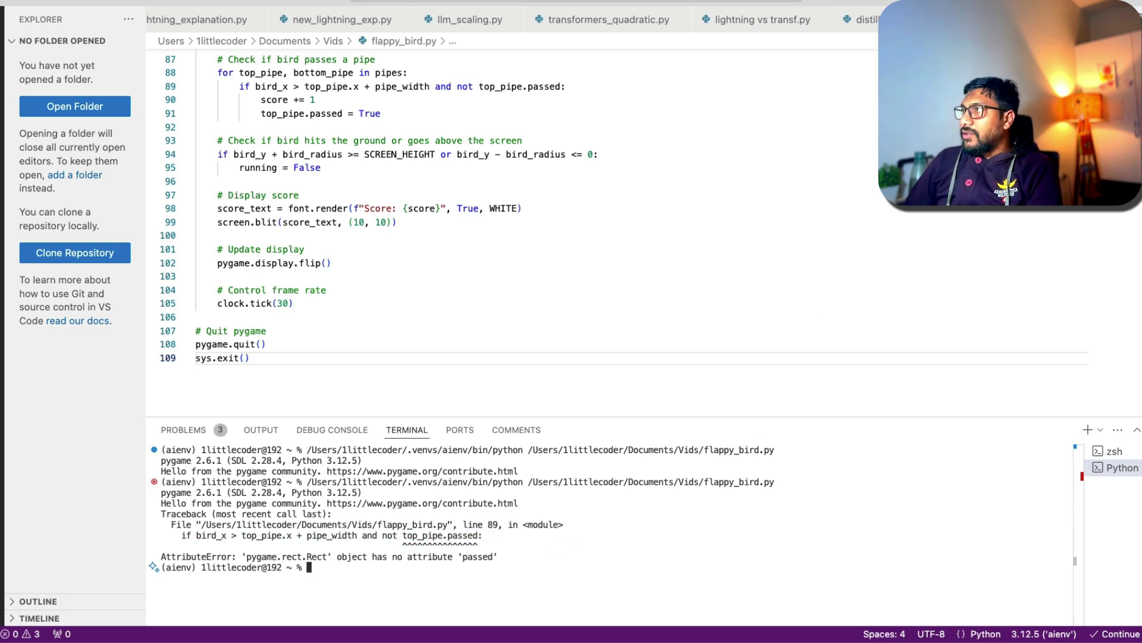
Rerun flappy_bird.py from the terminal, flap twice, then return to the Qwen chat.
key("Up")
key("Return")
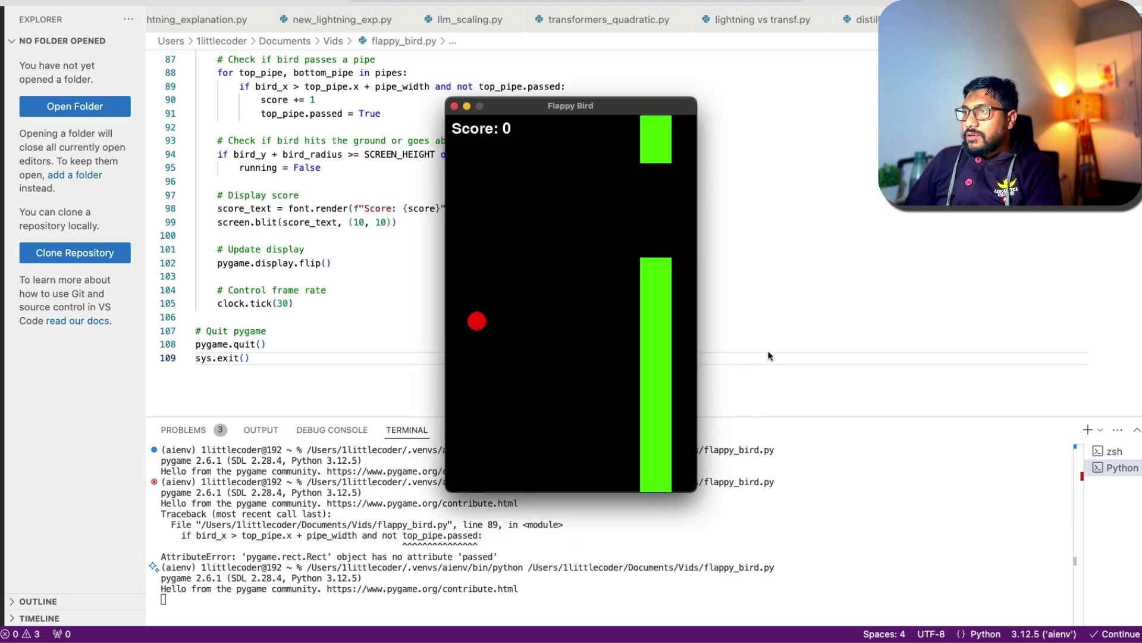
key("space")
key("space")
key("space")
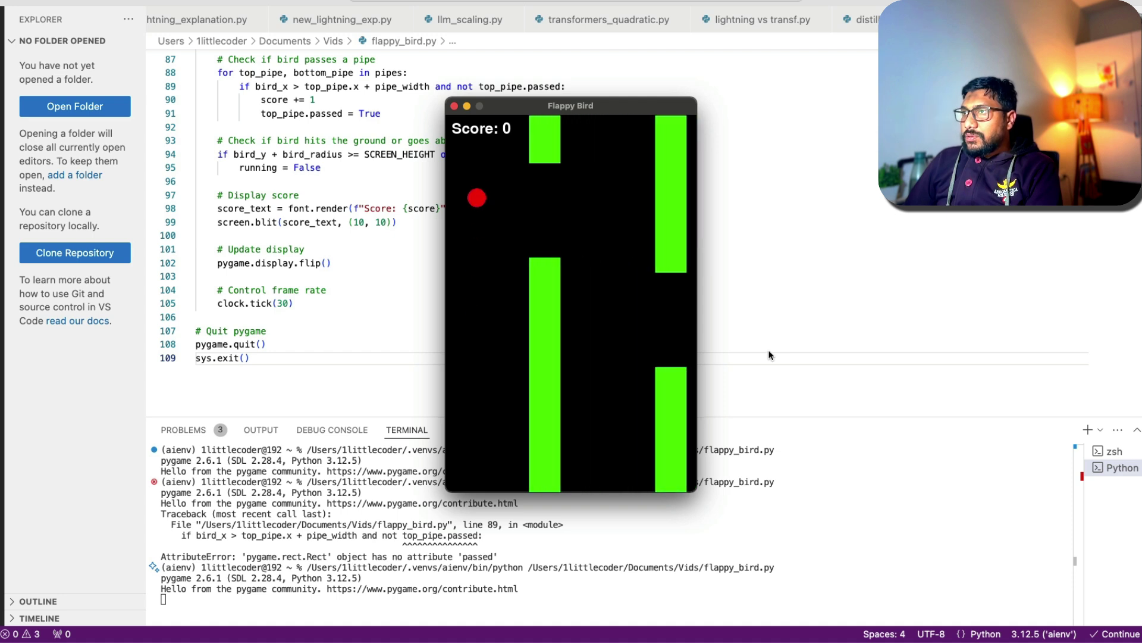
key("space")
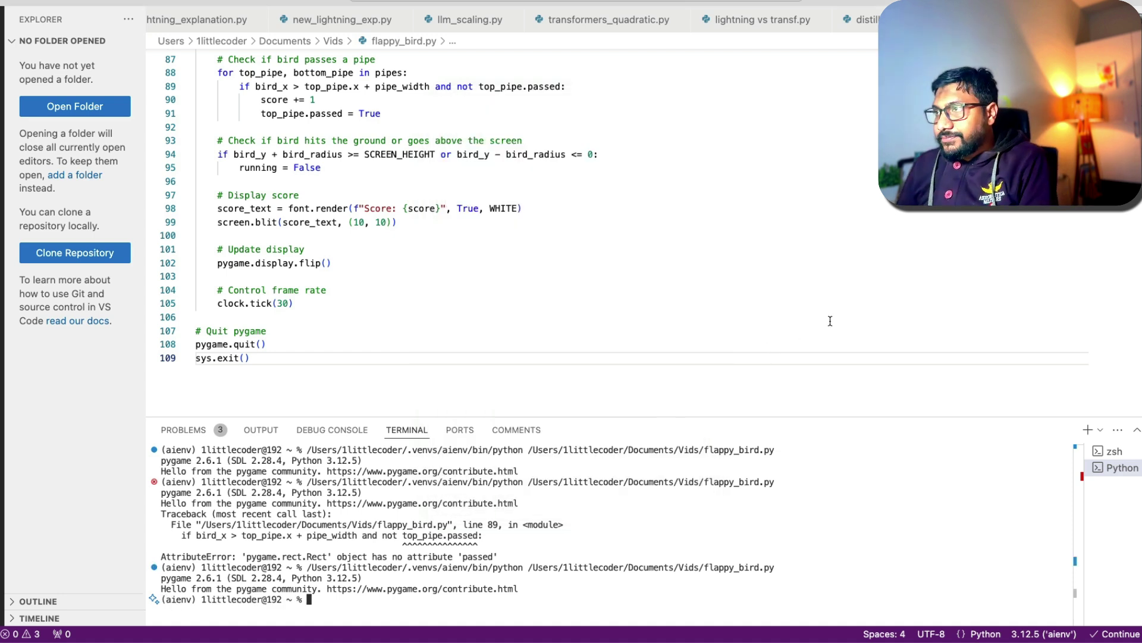
key("super+Tab")
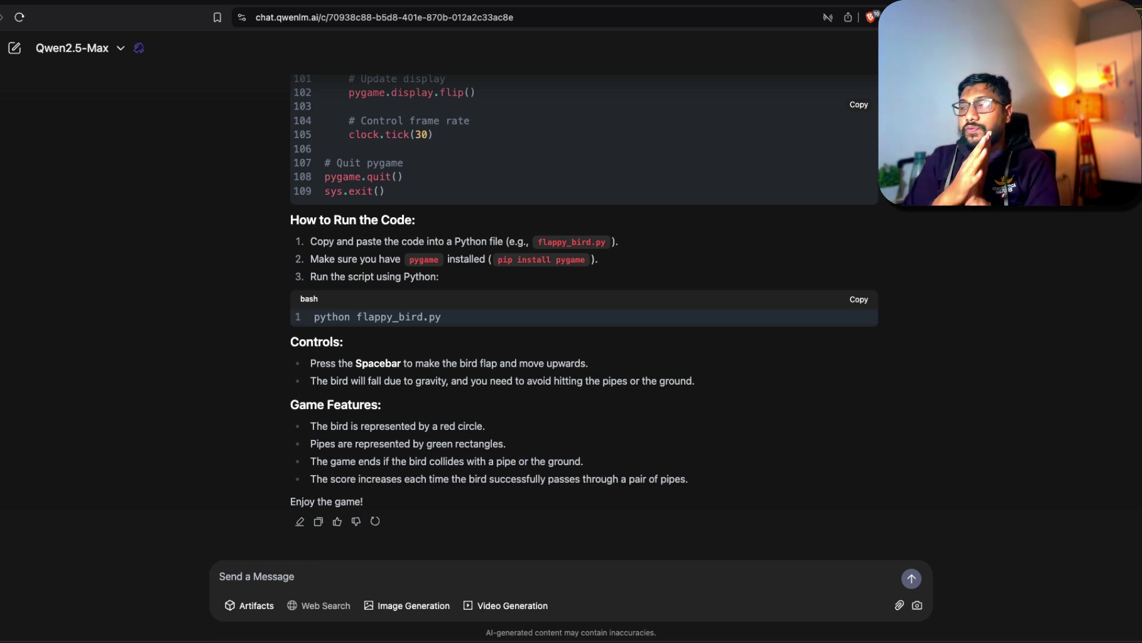
Skim the Qwen2.5-Max blog post and scroll back up to its title.
key("ctrl+Tab")
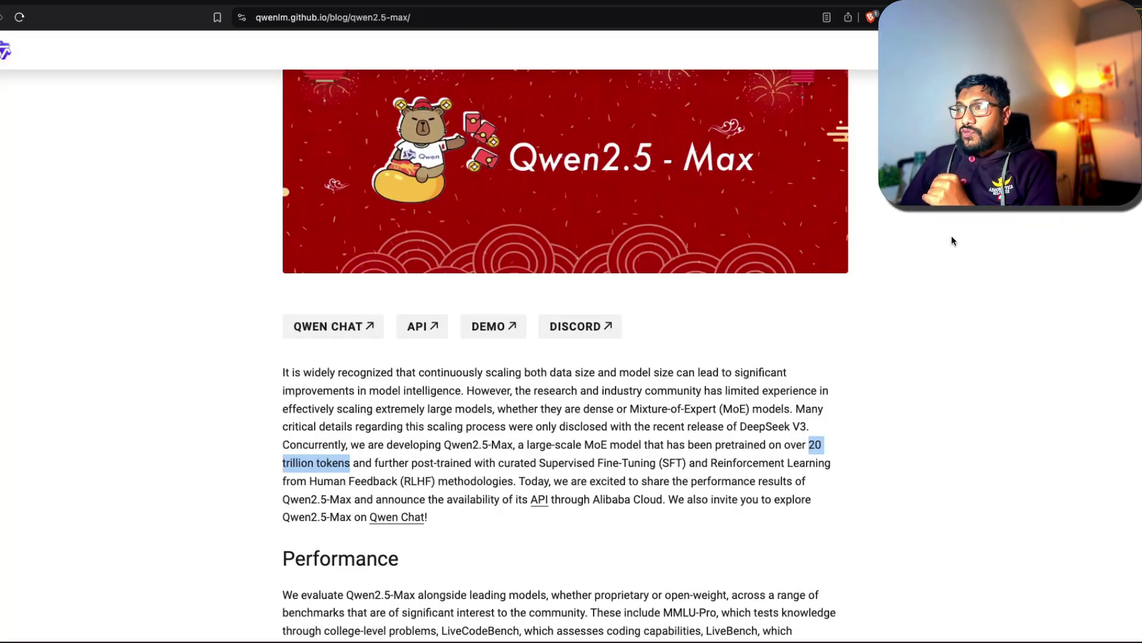
scroll(955, 244, "down", 20)
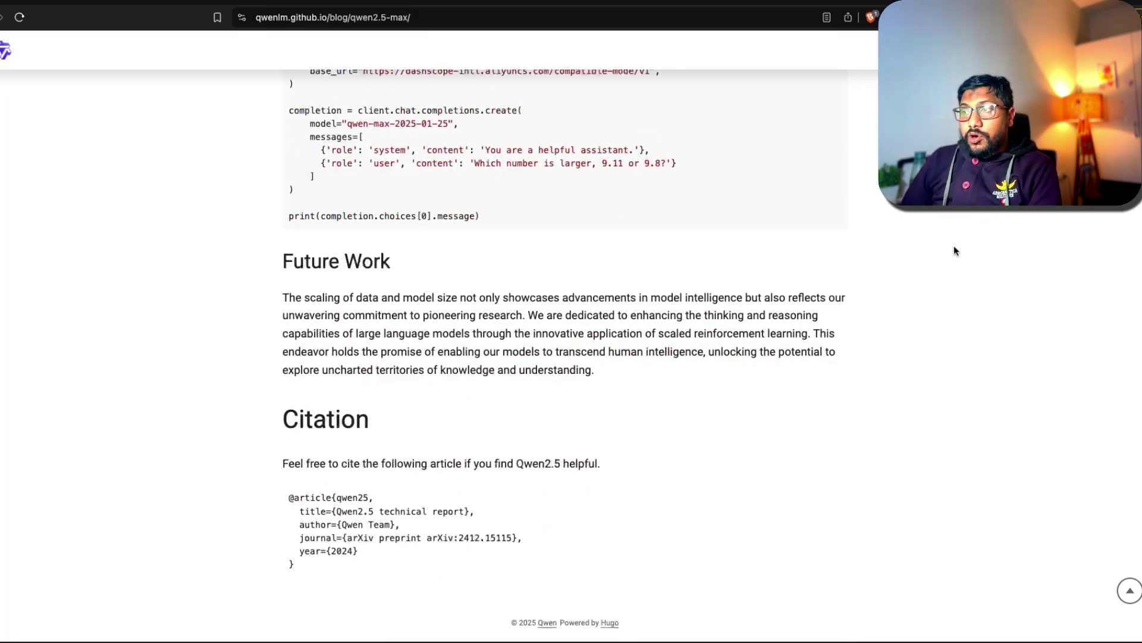
scroll(955, 243, "up", 8)
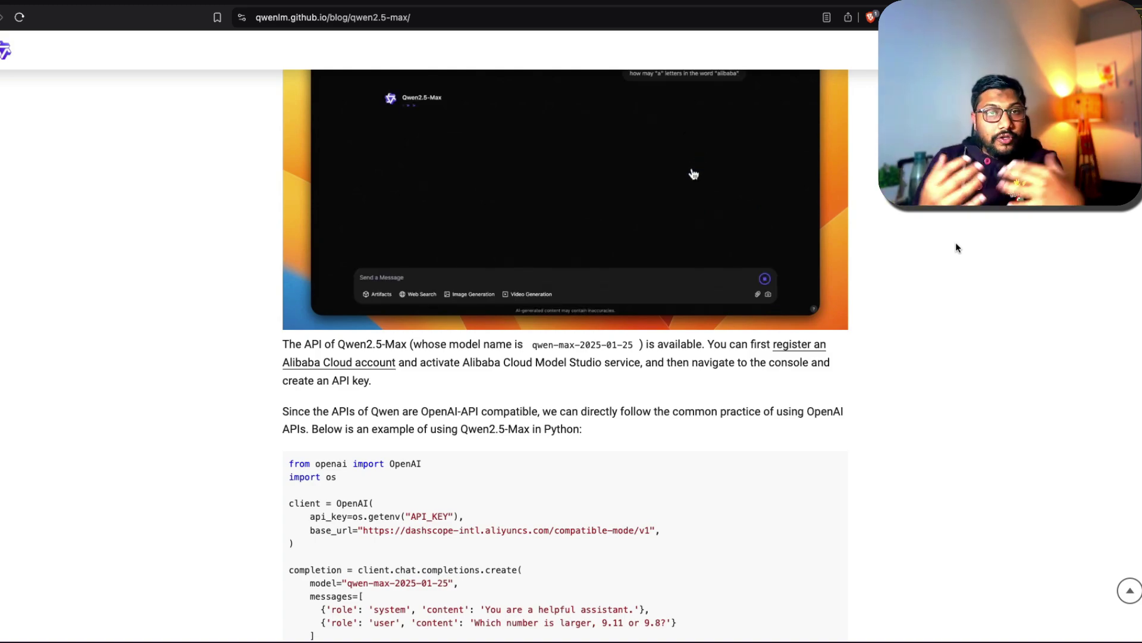
scroll(956, 248, "up", 7)
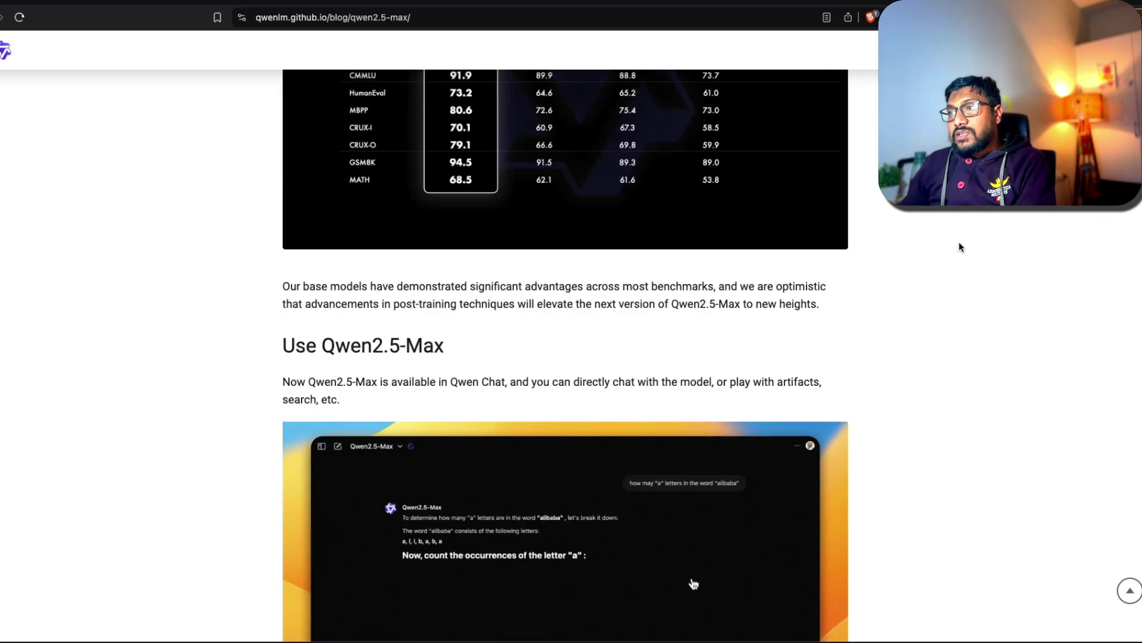